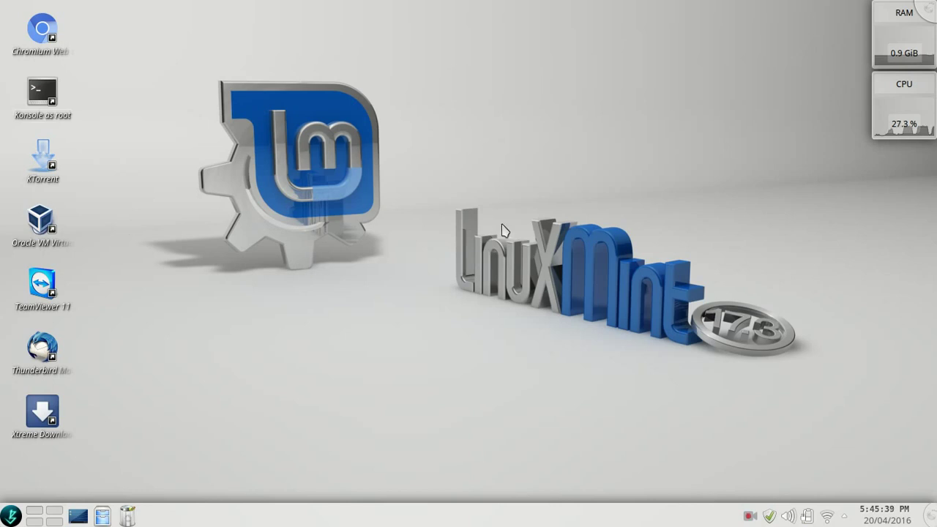
Step: Check for updates in the update manager, then close it
left_click(771, 518)
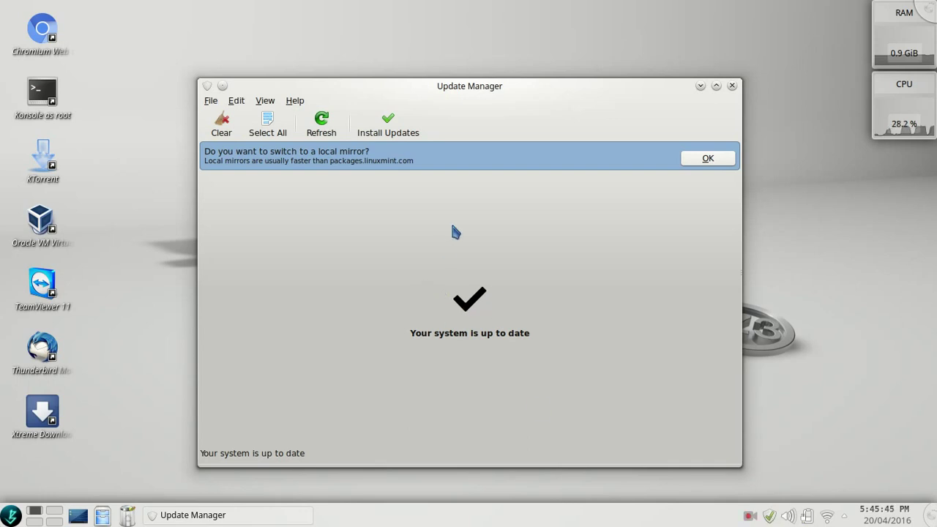
left_click(732, 86)
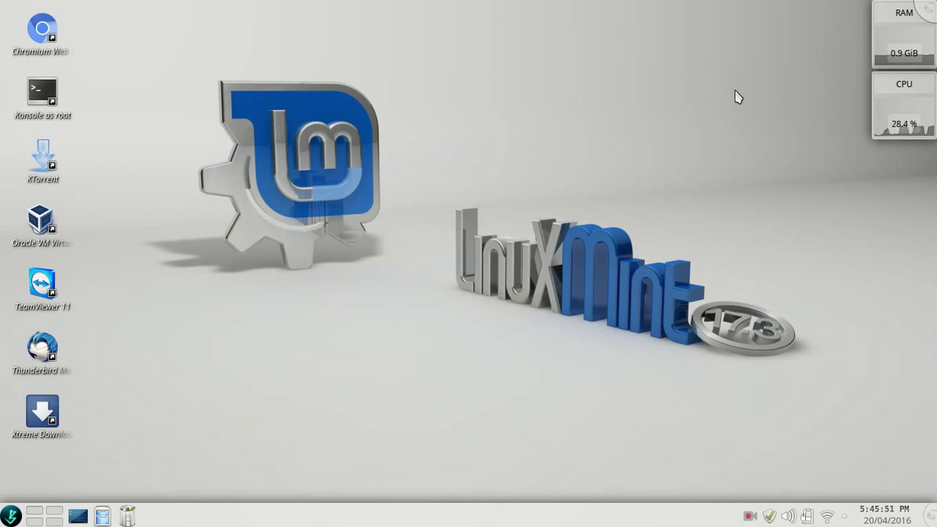
left_click_drag(103, 4, 13, 344)
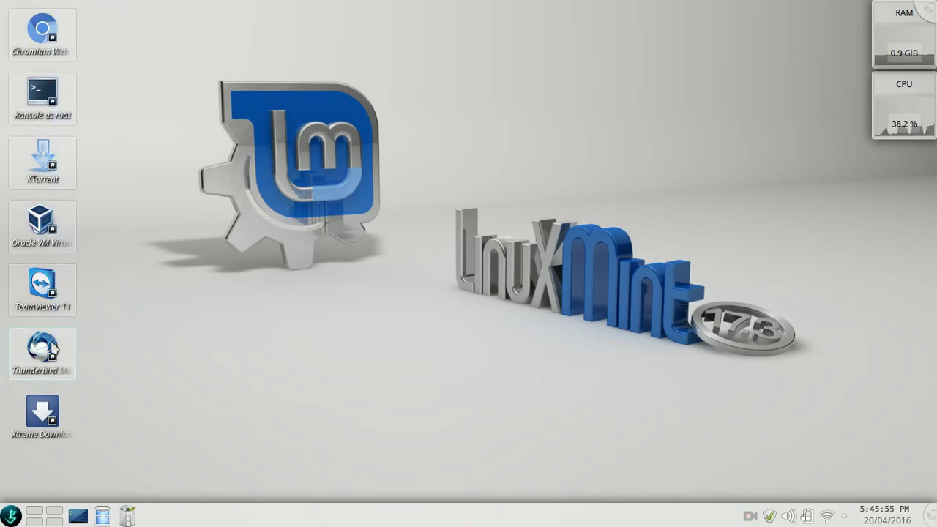
Step: Add the Firefox Web Browser favourite from the Kickoff menu to the desktop
left_click(10, 515)
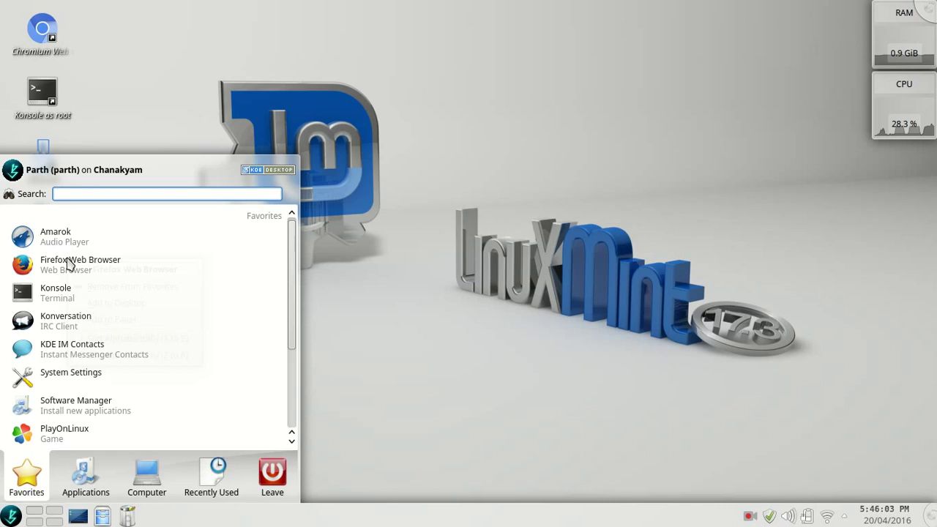
right_click(68, 264)
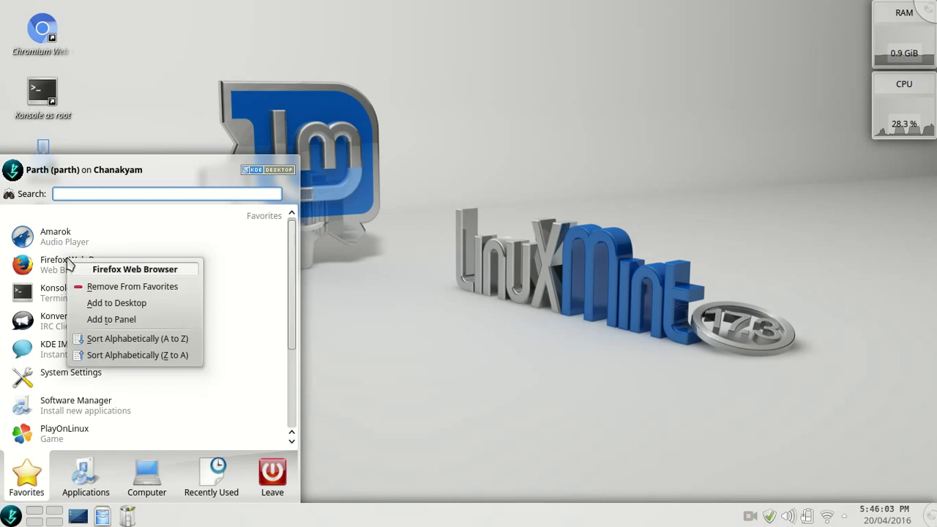
left_click(97, 306)
left_click(435, 178)
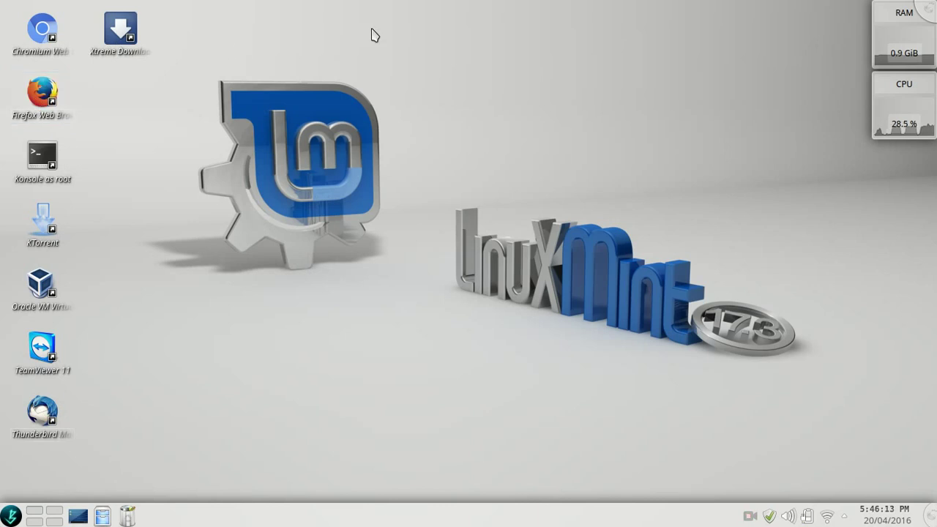
right_click(371, 30)
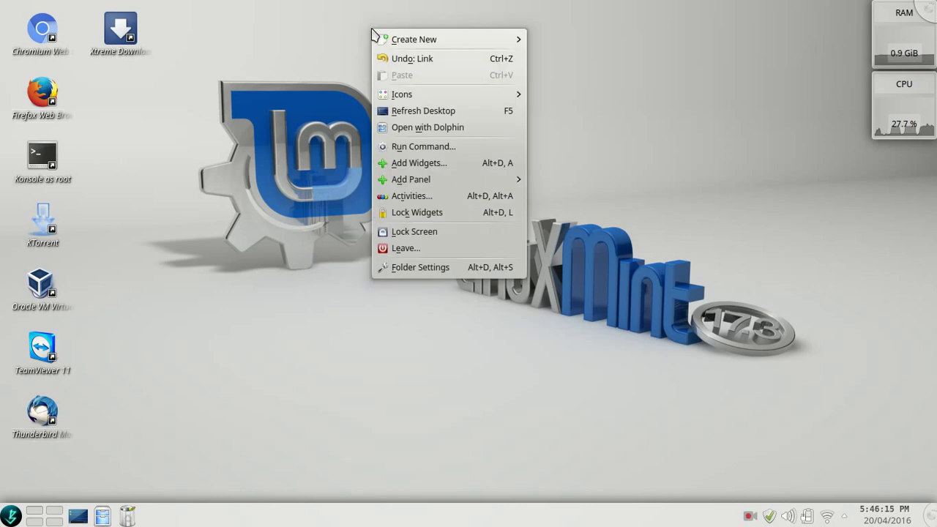
left_click(435, 162)
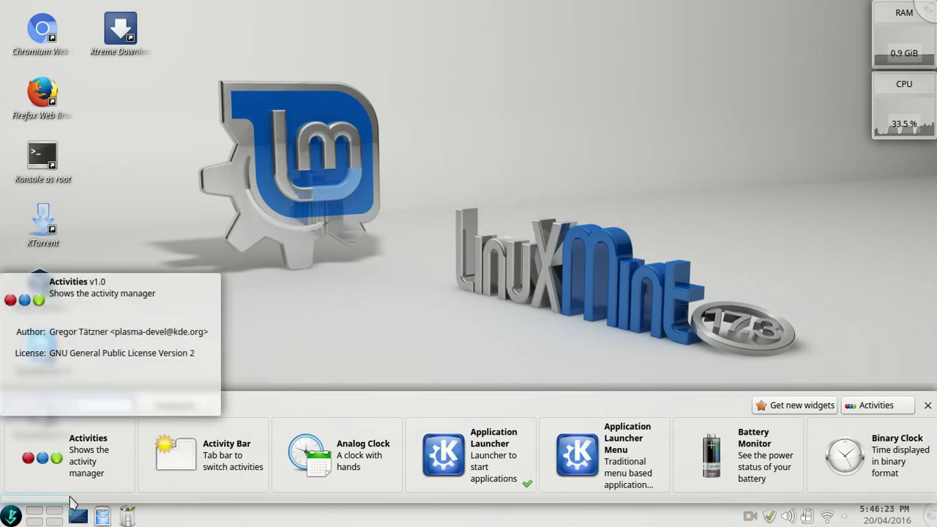
left_click_drag(65, 502, 388, 510)
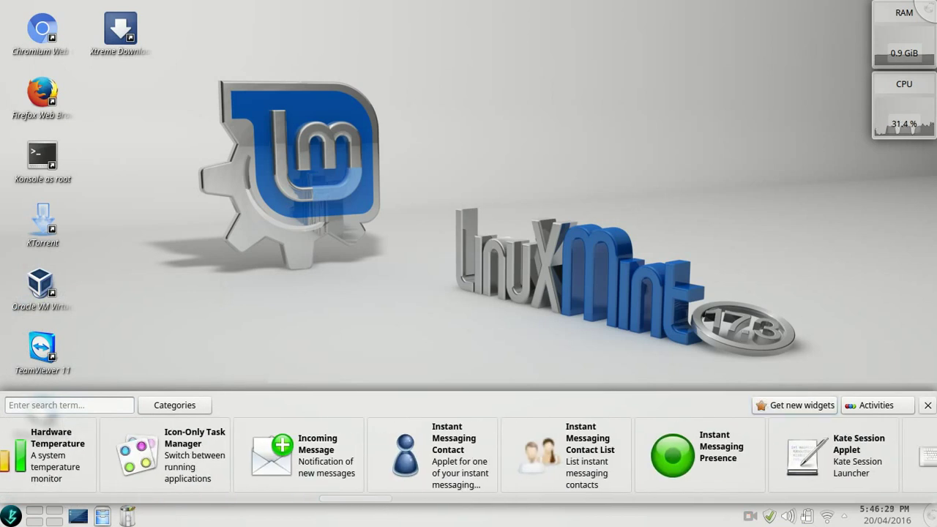
left_click(928, 405)
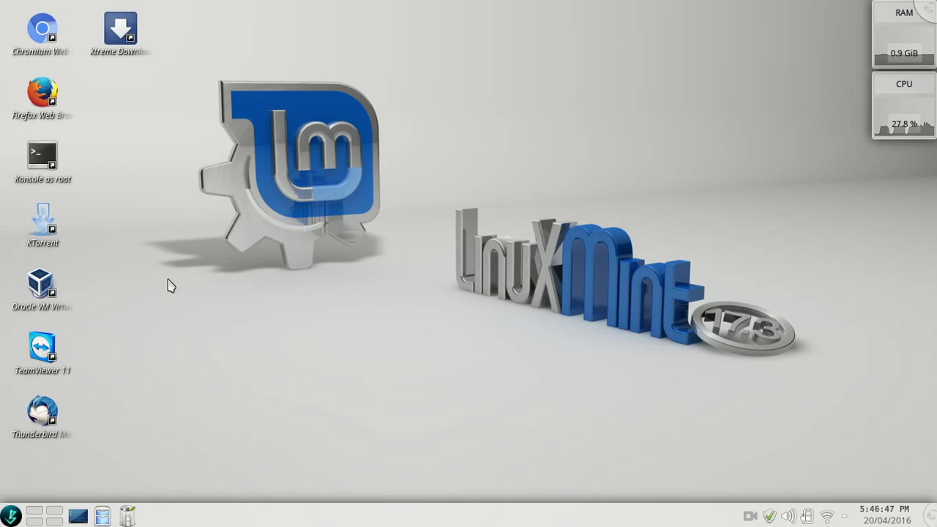
Step: Launch System Settings, browse the Application Appearance Style and Colors pages, and return to Overview
left_click(10, 515)
left_click(88, 374)
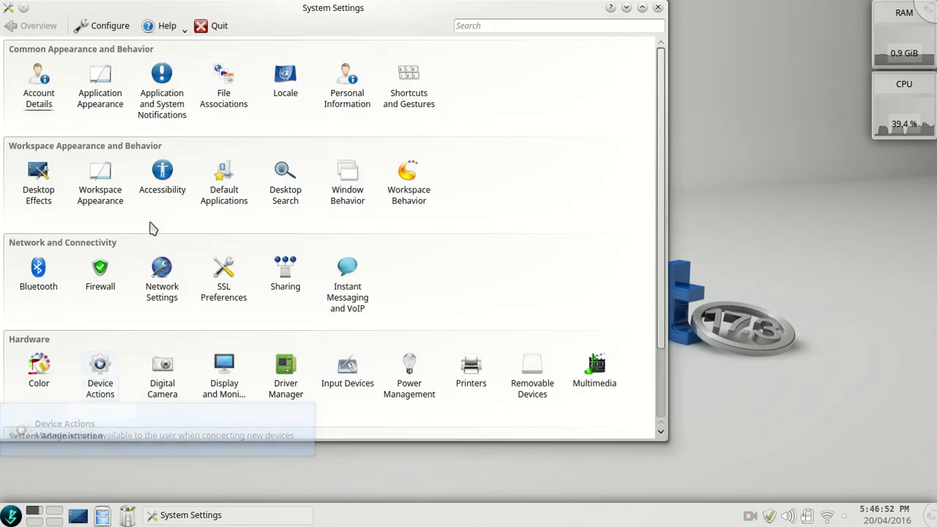
left_click(100, 95)
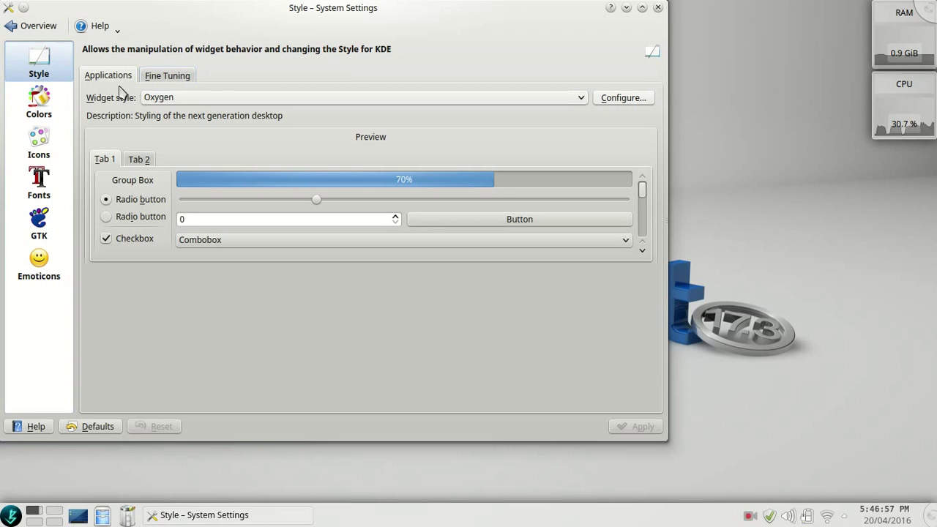
left_click(48, 104)
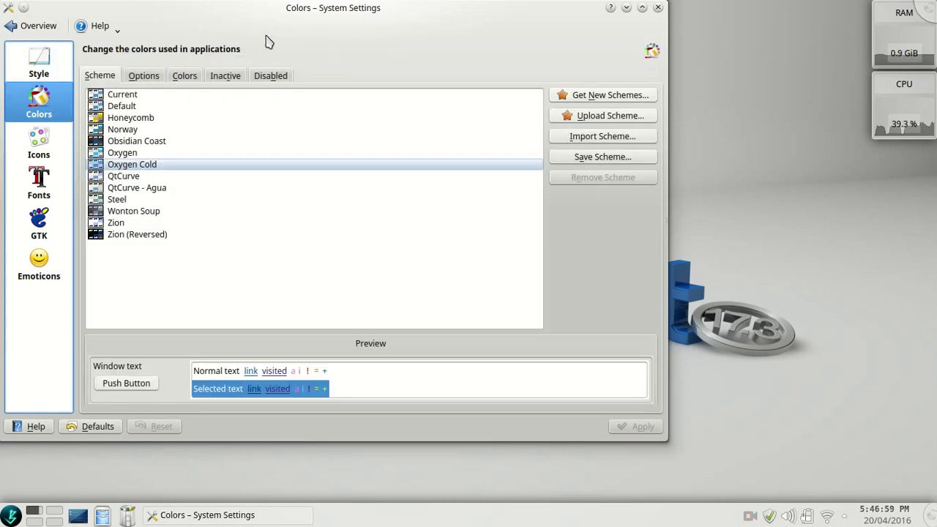
left_click_drag(284, 24, 418, 33)
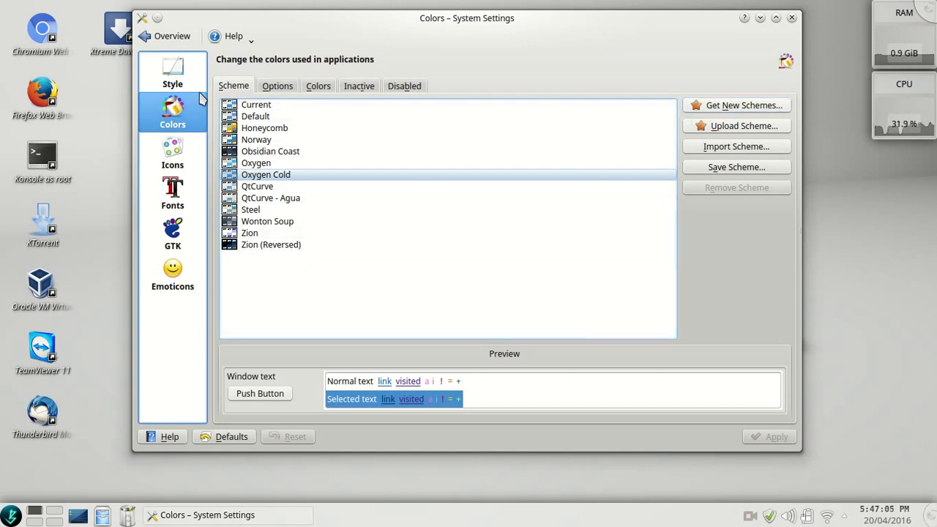
left_click(175, 73)
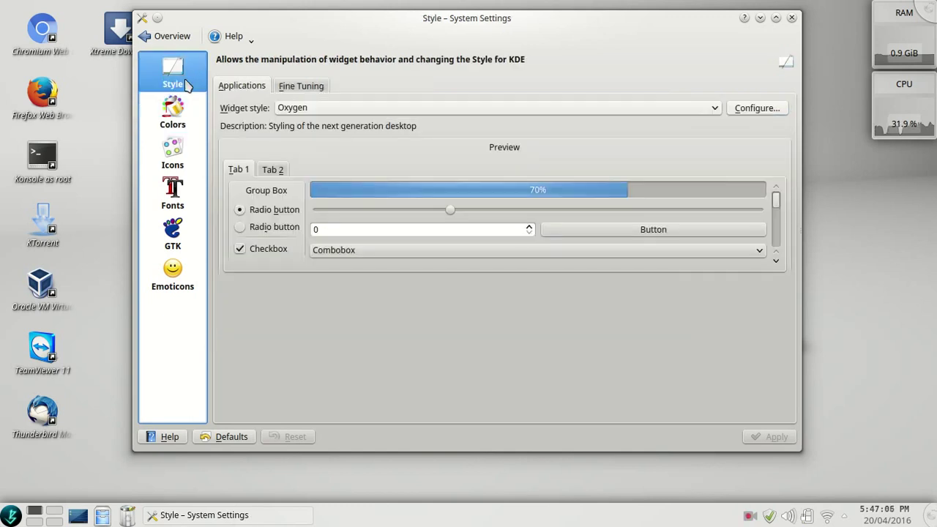
left_click(168, 37)
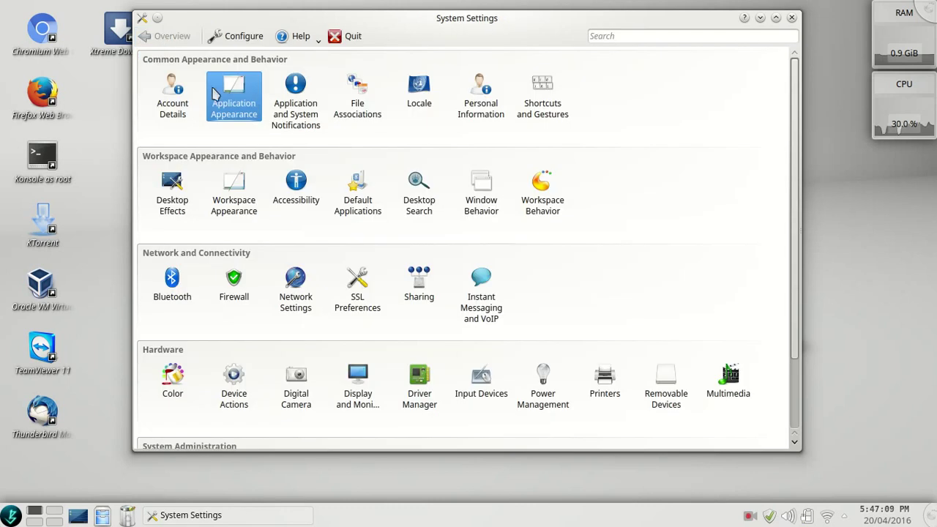
Step: Select and apply the OSX_Aurorae window decoration under Workspace Appearance
left_click(236, 180)
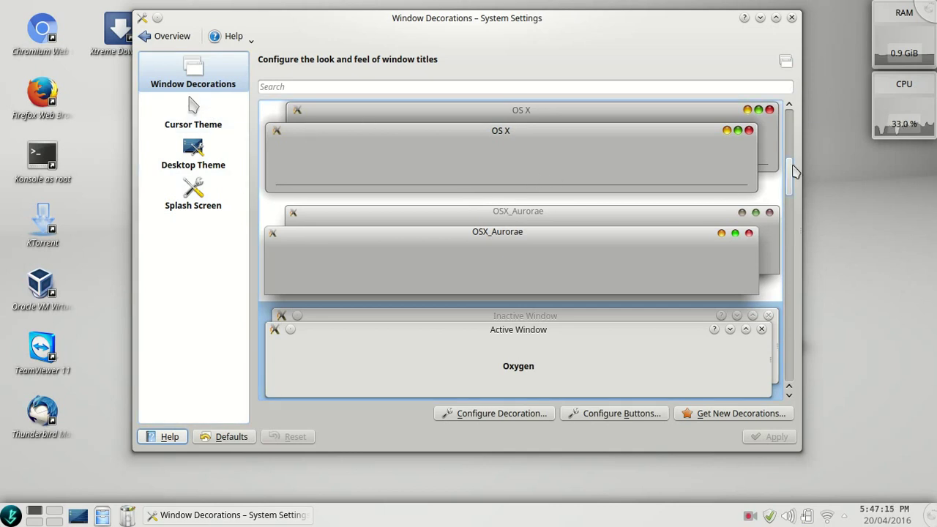
scroll(795, 172, "up", 1)
scroll(790, 203, "down", 3)
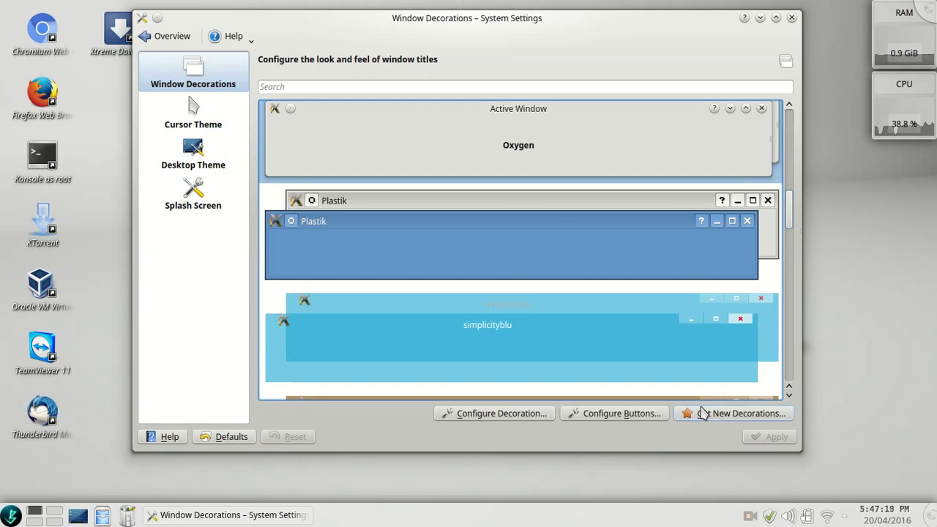
scroll(790, 197, "up", 1)
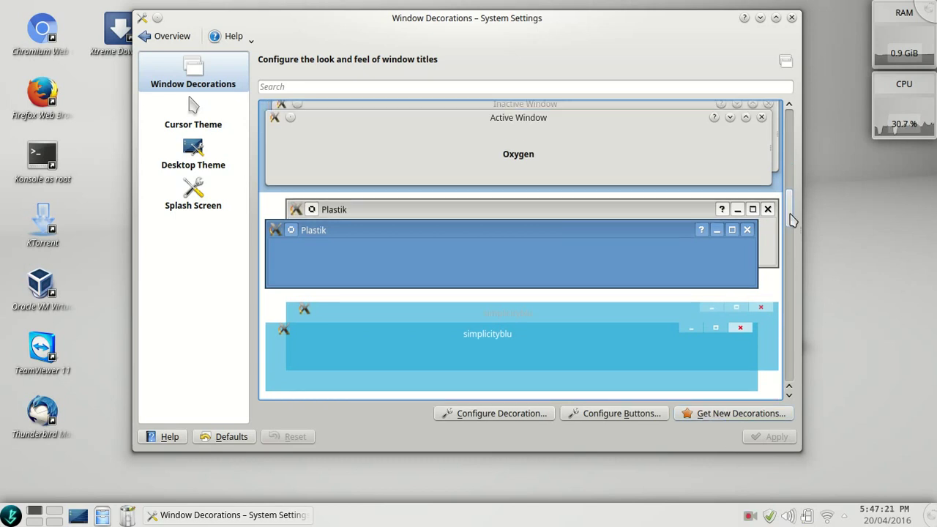
left_click(673, 194)
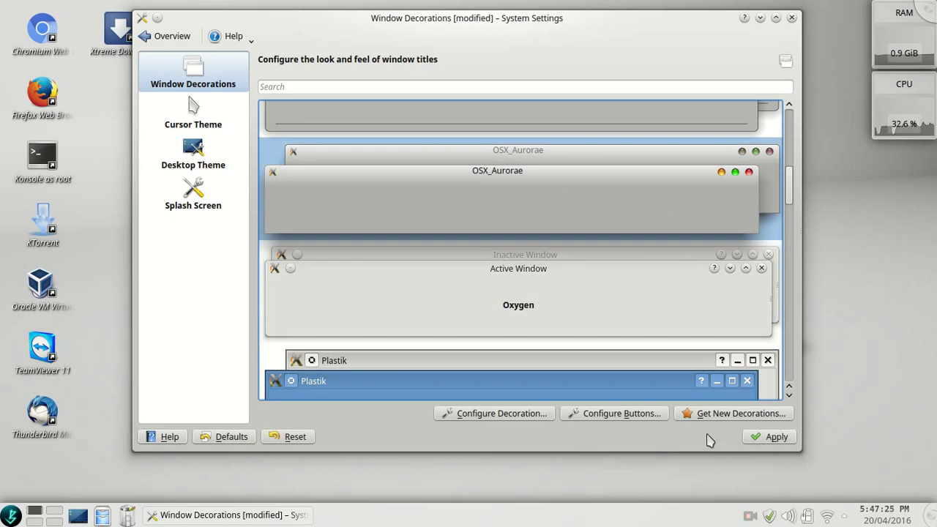
left_click(761, 437)
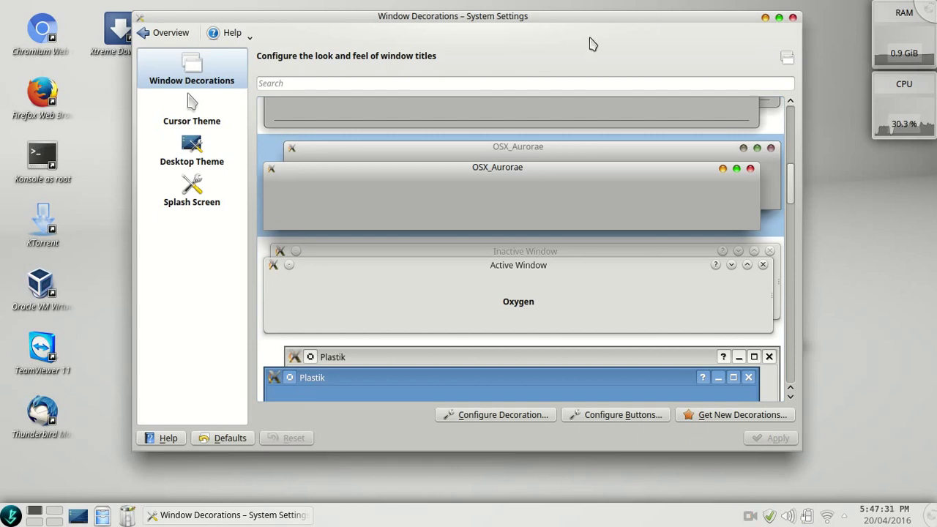
Step: Apply the Oxygen Blue cursor theme, glance at Desktop Theme, and go back to Overview
left_click(191, 110)
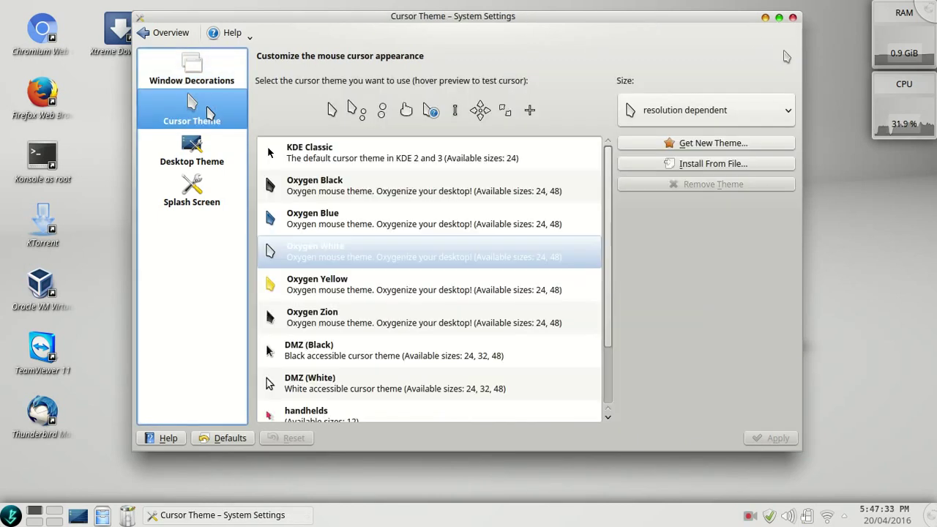
left_click(383, 225)
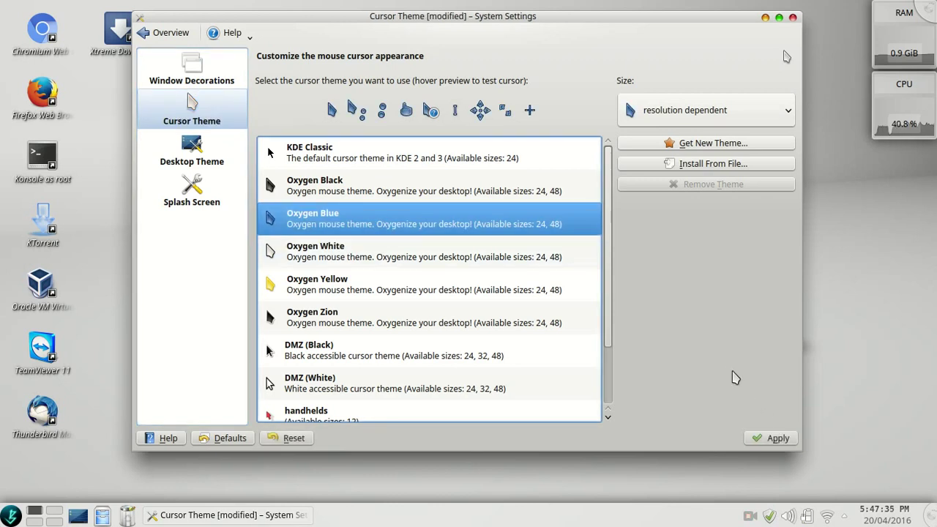
left_click(763, 439)
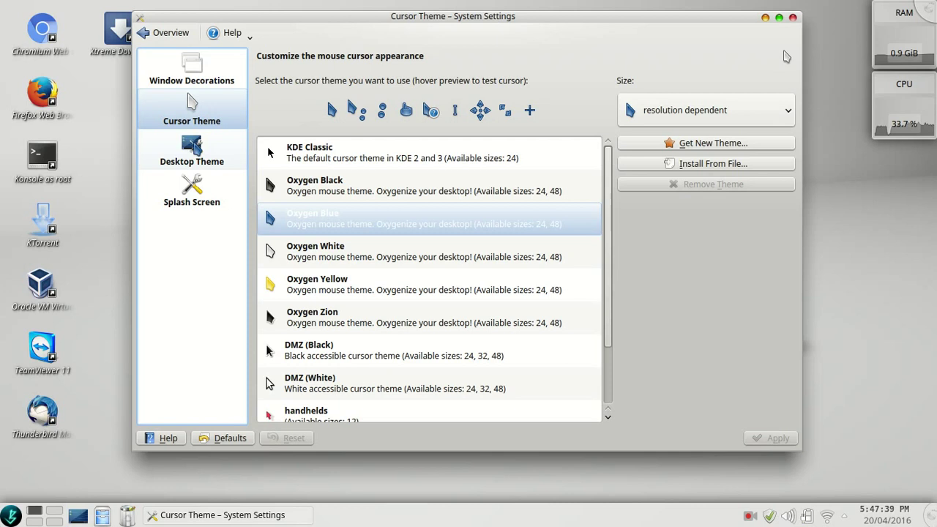
left_click(192, 150)
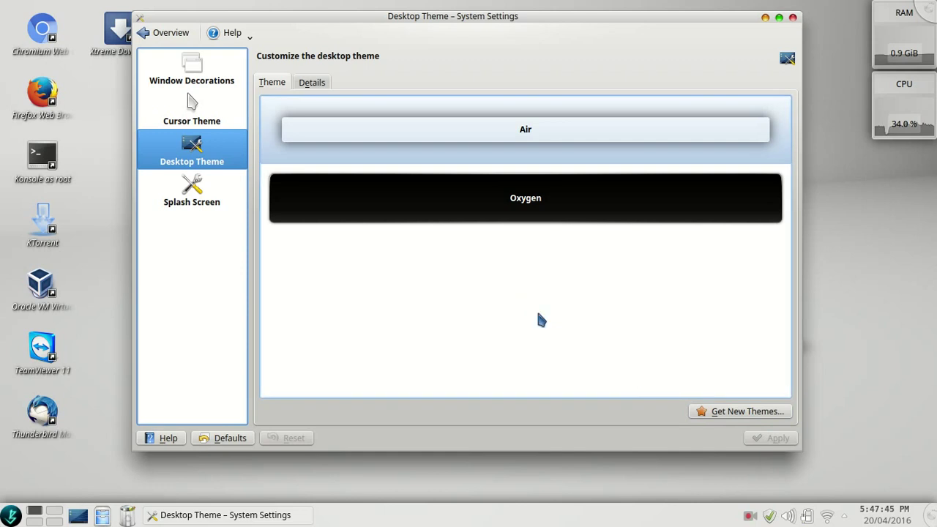
left_click(170, 37)
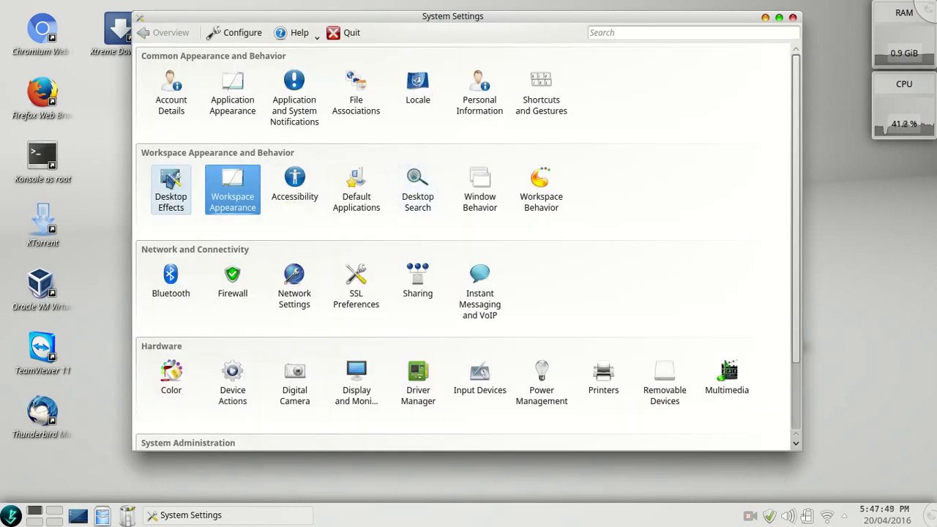
Step: In Desktop Effects' All Effects list, tick Wobbly Windows and apply the change
left_click(165, 176)
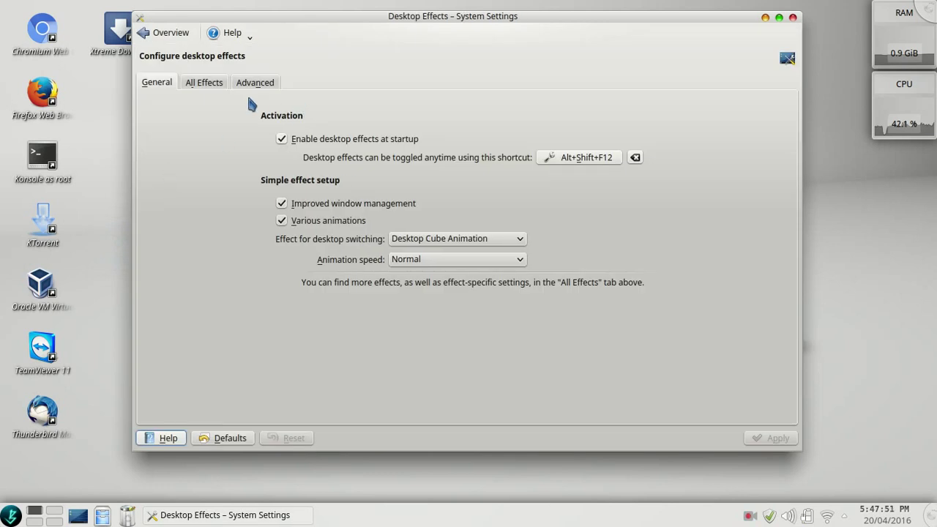
left_click(203, 83)
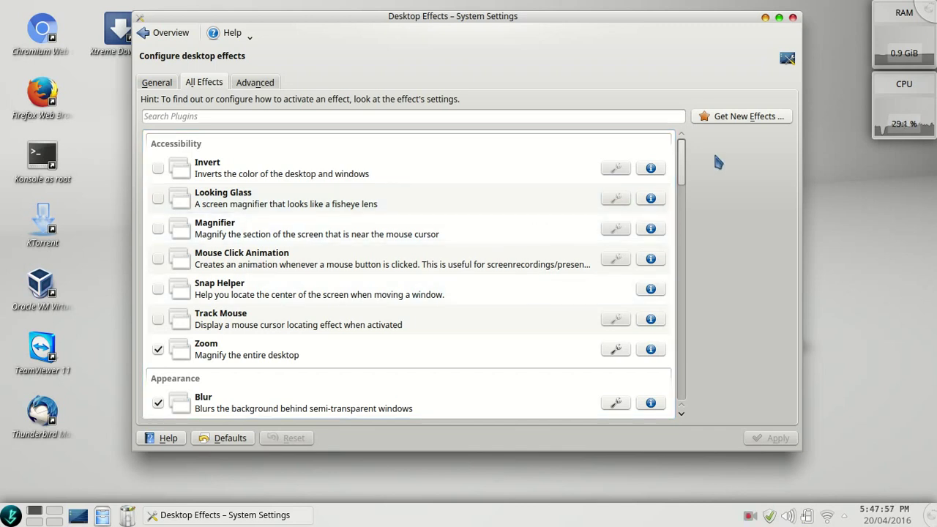
left_click(681, 155)
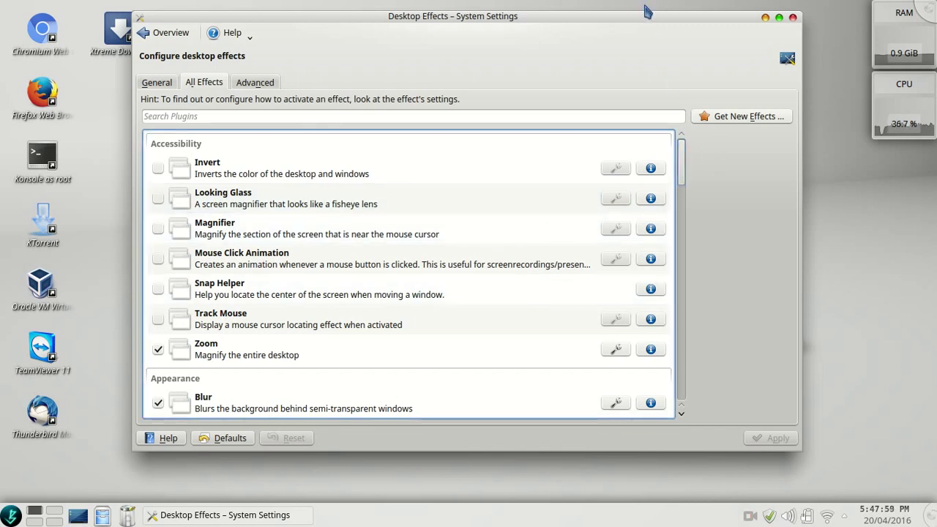
mouse_move(640, 24)
left_mouse_down()
mouse_move(797, 25)
mouse_move(631, 40)
mouse_move(654, 36)
left_mouse_up()
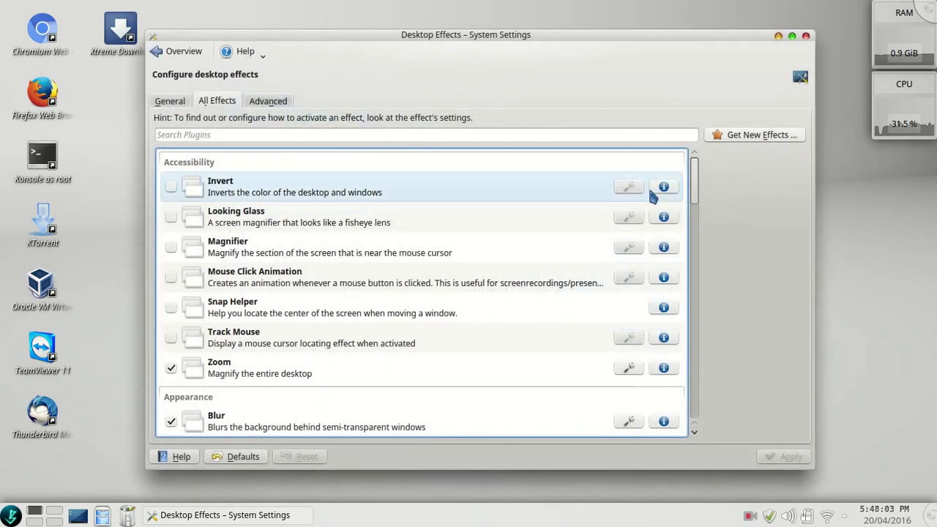
left_click_drag(703, 173, 704, 307)
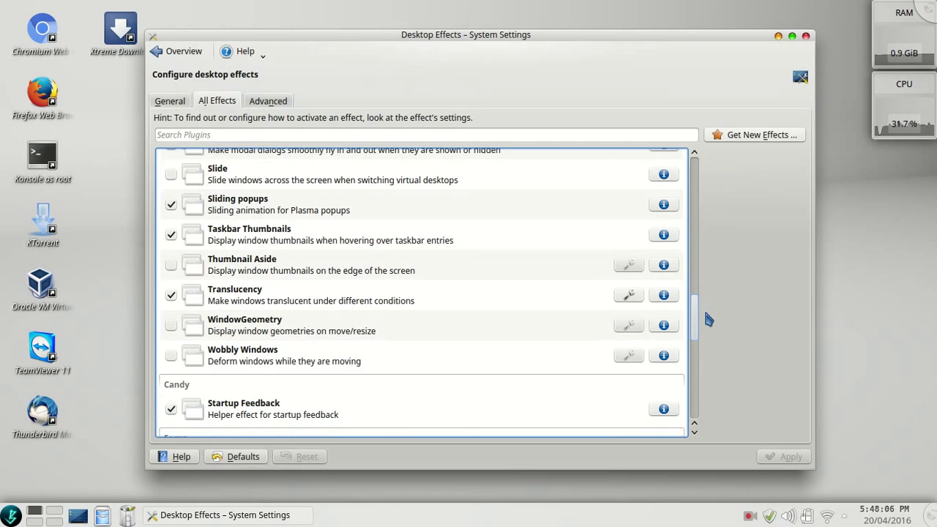
left_click(172, 355)
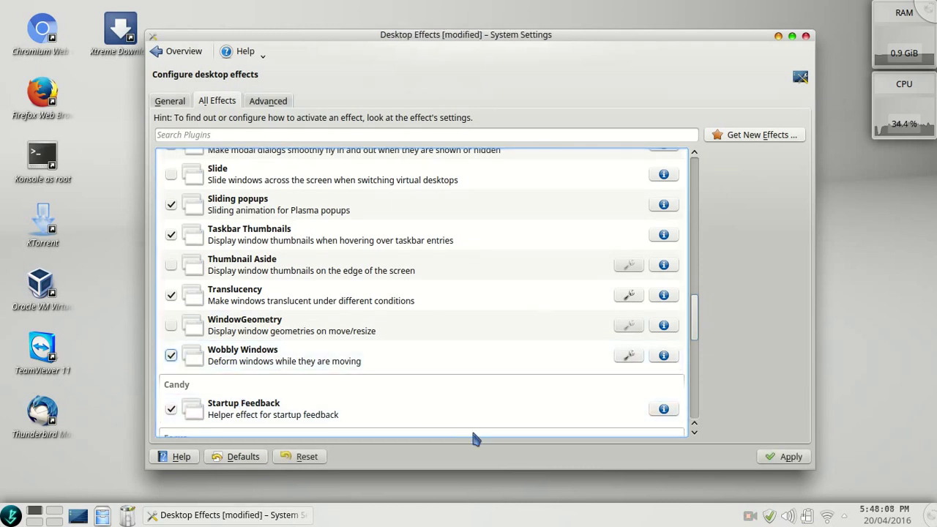
left_click(778, 464)
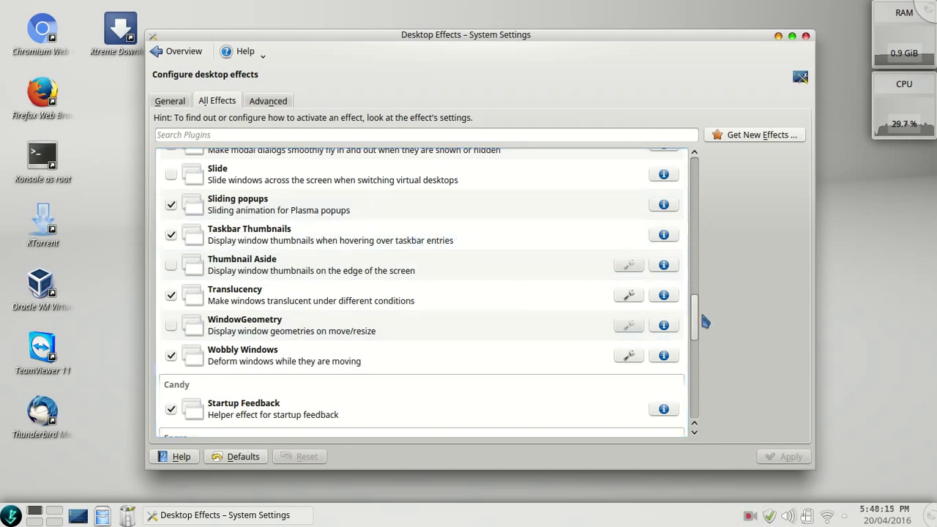
left_click_drag(694, 305, 672, 358)
scroll(672, 358, "down", 5)
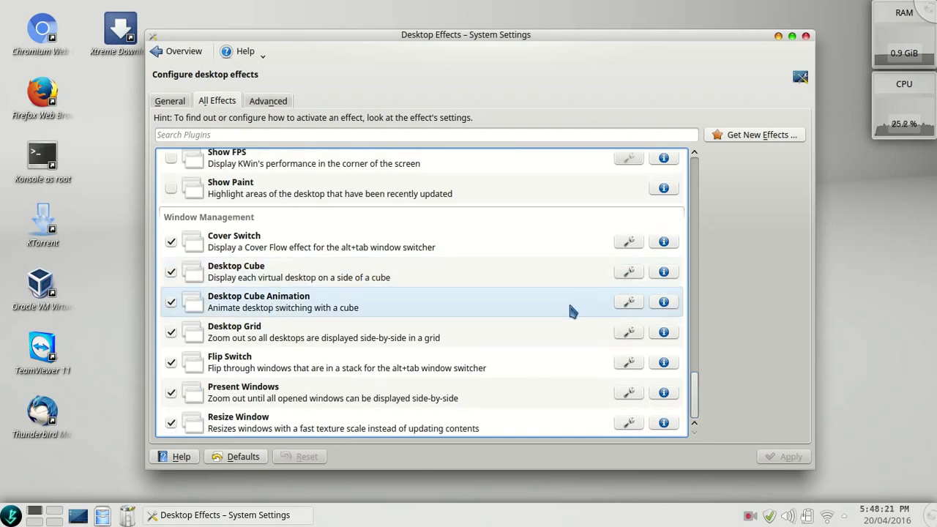
left_click(624, 271)
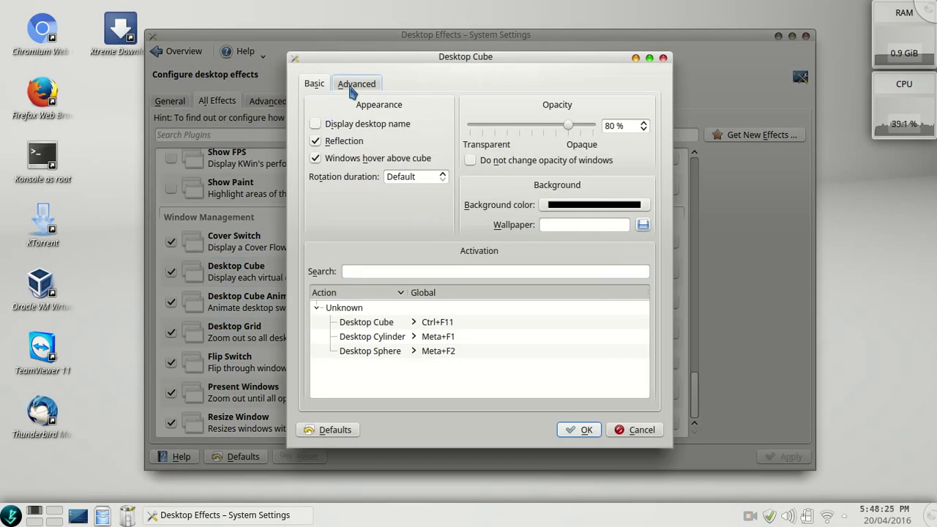
left_click(430, 327)
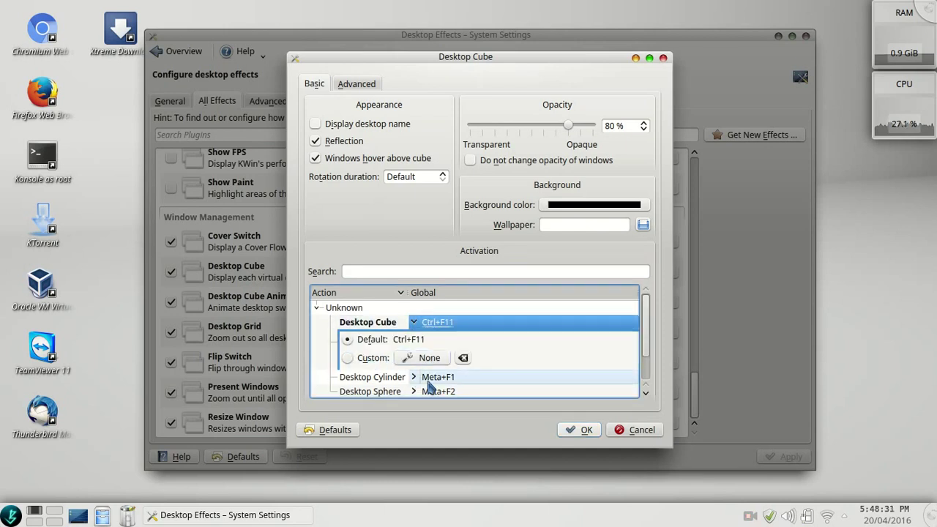
left_click(426, 327)
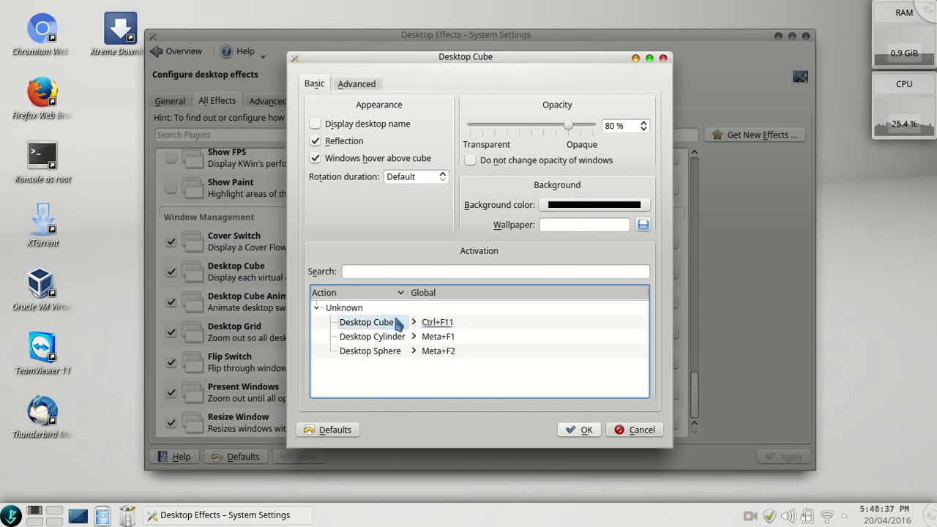
key("ctrl+F11")
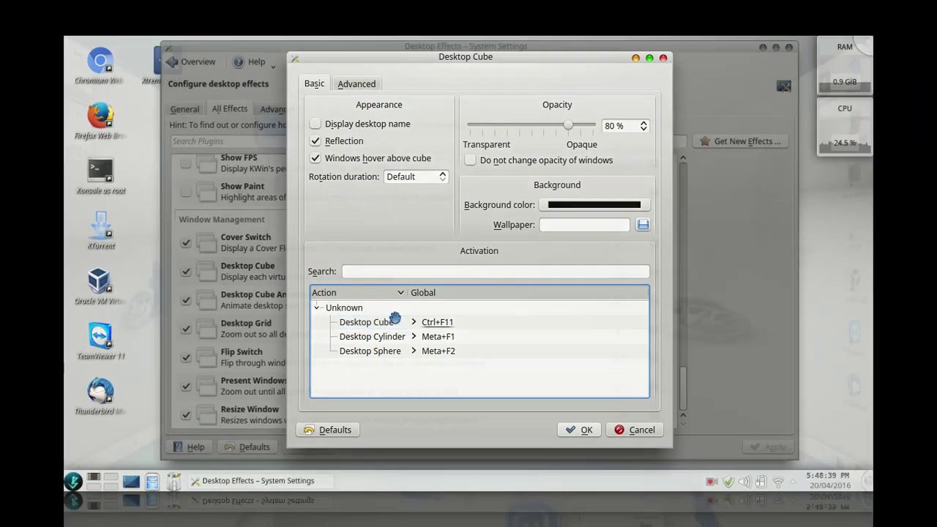
left_click_drag(649, 137, 474, 134)
left_click_drag(342, 135, 510, 139)
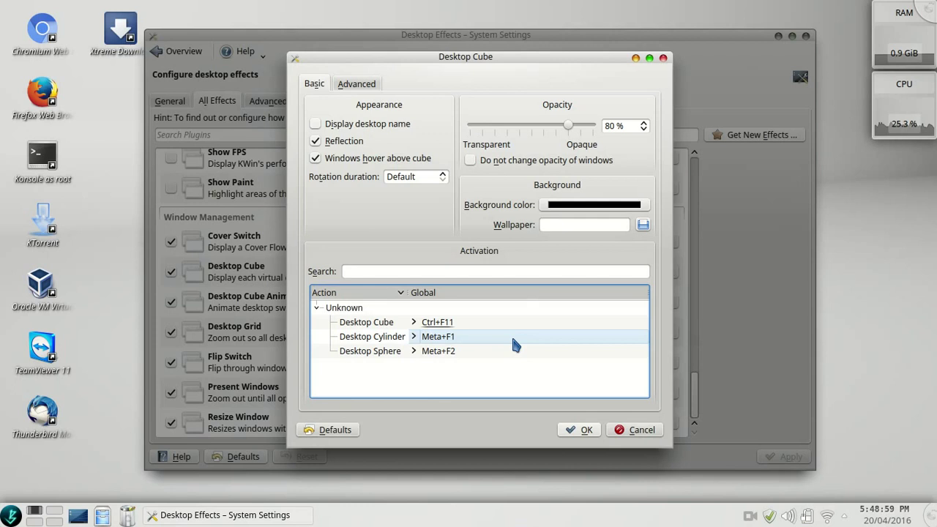
key("super+F1")
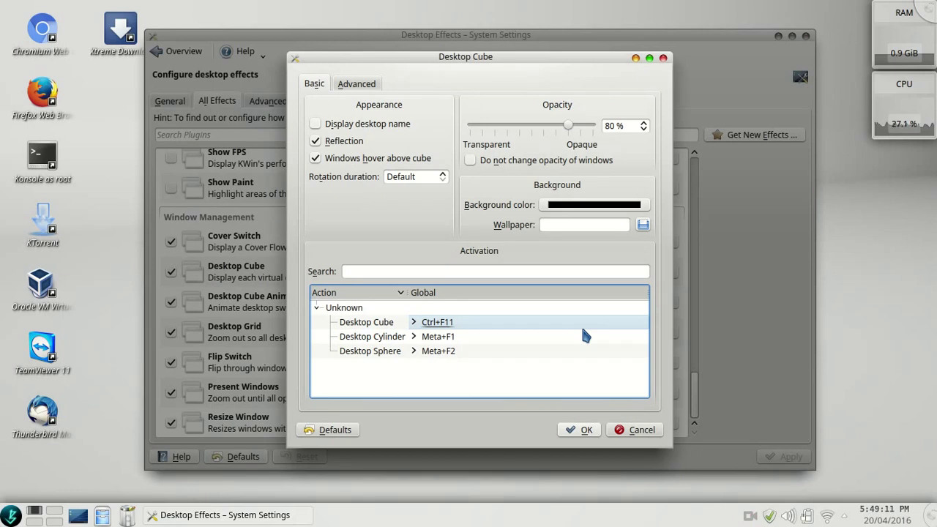
key("ctrl+F11")
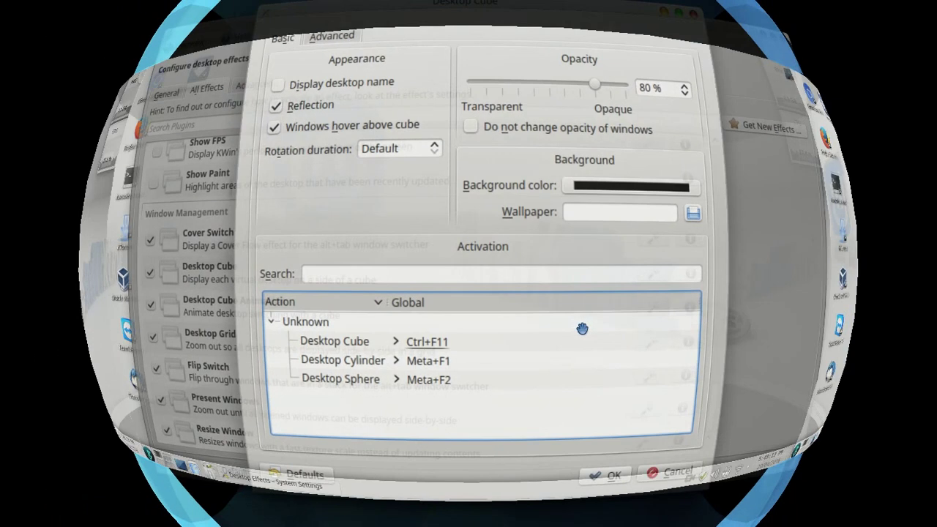
mouse_move(582, 329)
left_mouse_down()
mouse_move(368, 310)
mouse_move(703, 348)
mouse_move(592, 339)
left_mouse_up()
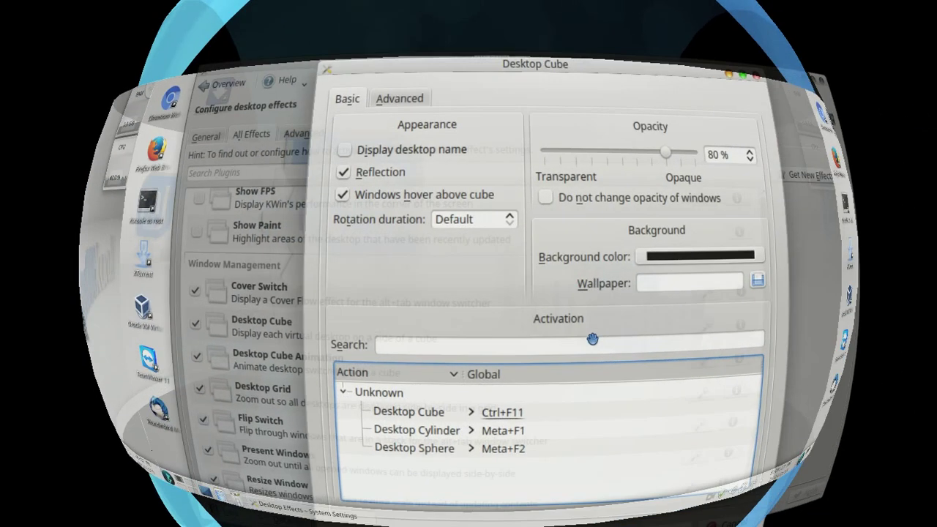
left_click(592, 339)
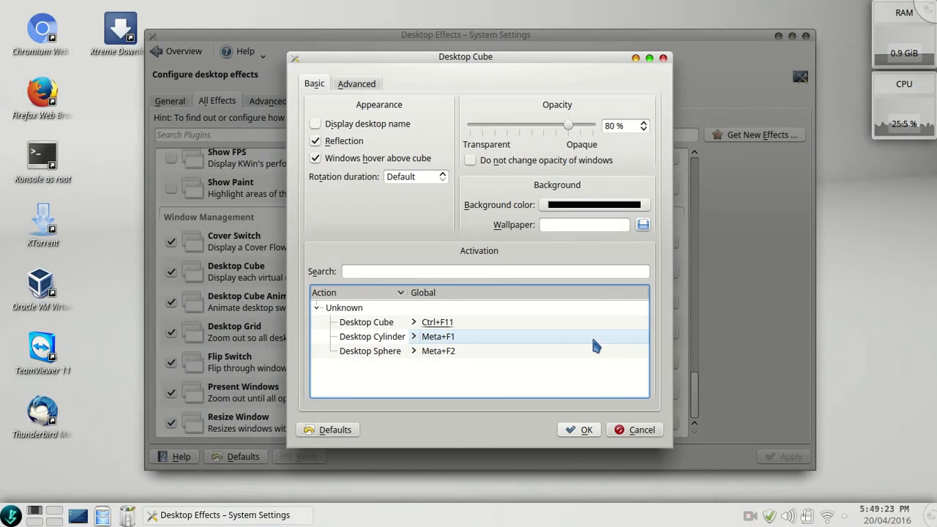
left_click(642, 429)
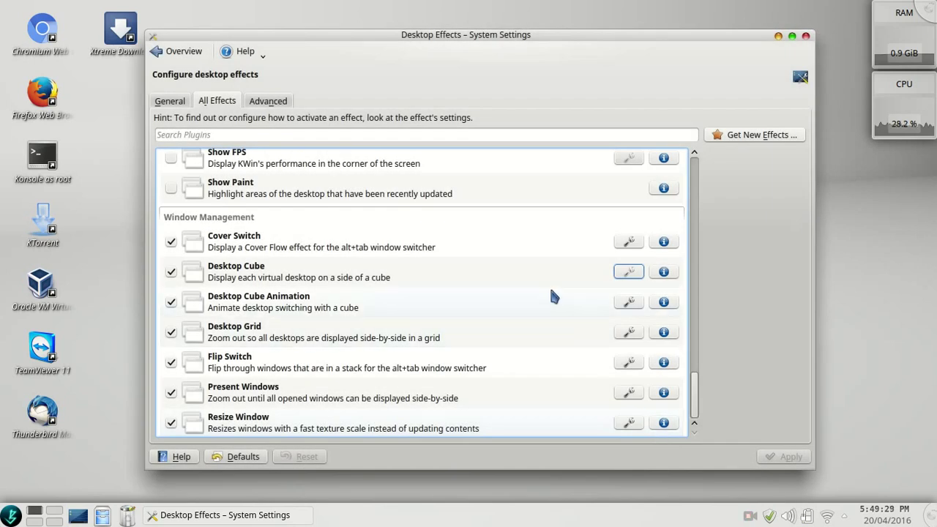
scroll(553, 297, "up", 4)
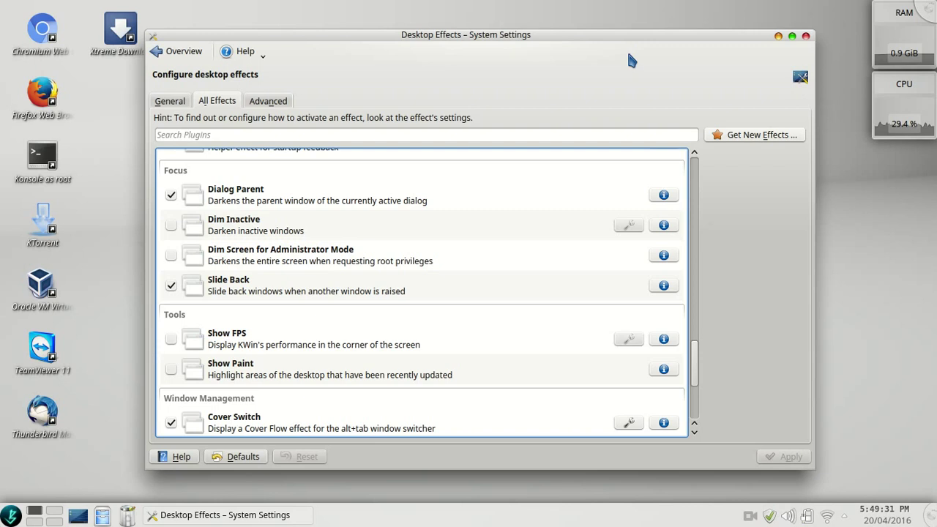
mouse_move(623, 31)
left_mouse_down()
mouse_move(827, 30)
mouse_move(510, 58)
mouse_move(634, 28)
mouse_move(659, 37)
mouse_move(539, 50)
mouse_move(617, 47)
left_mouse_up()
scroll(380, 251, "up", 3)
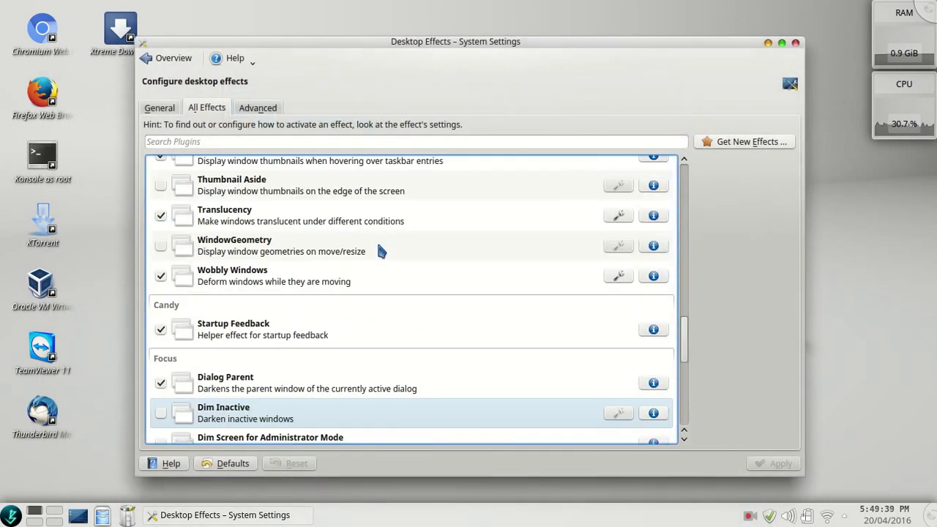
scroll(381, 251, "up", 3)
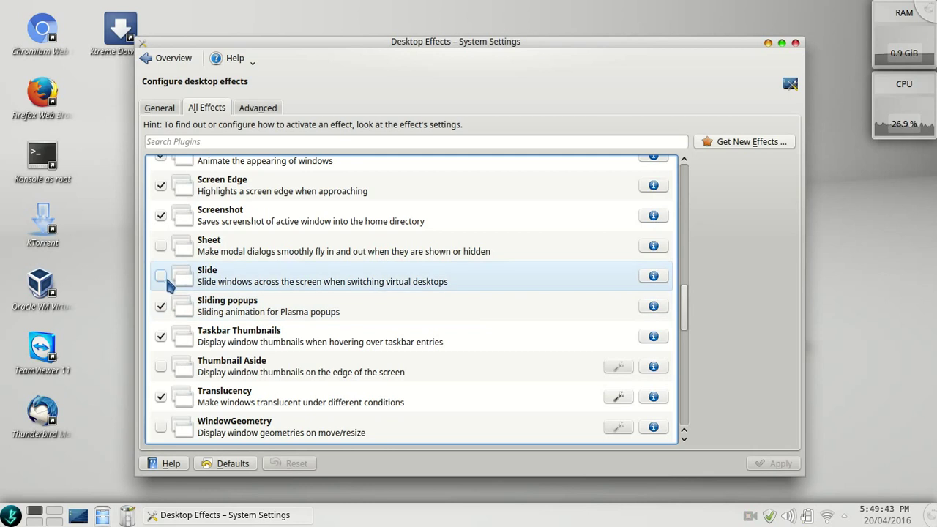
scroll(300, 311, "down", 3)
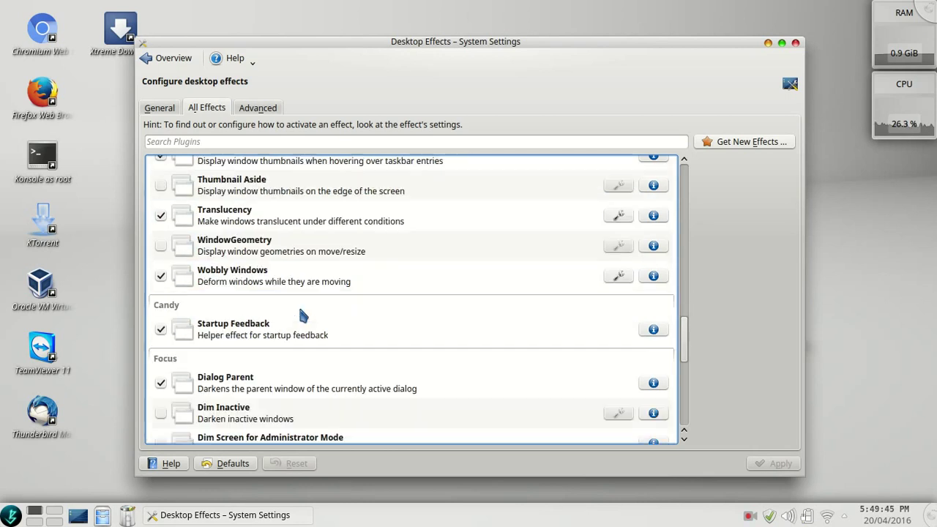
scroll(300, 309, "down", 1)
scroll(298, 309, "up", 10)
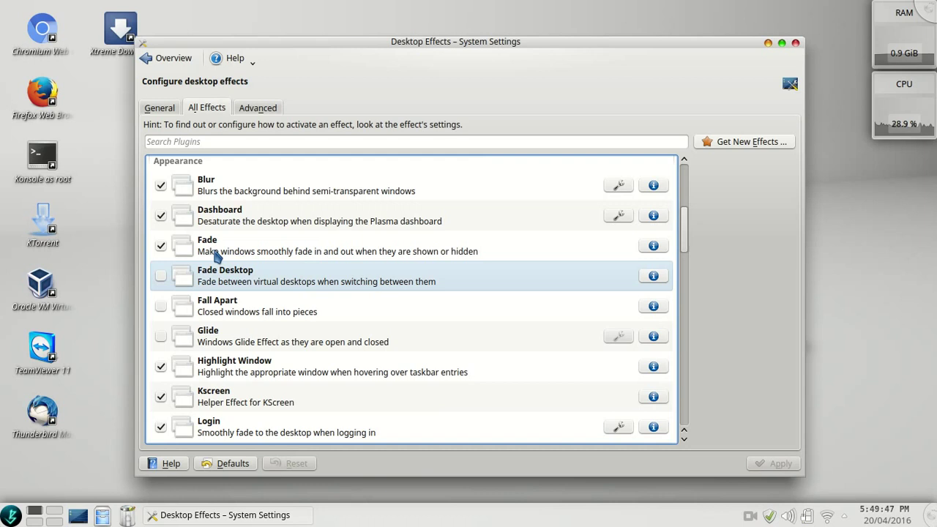
left_click(159, 304)
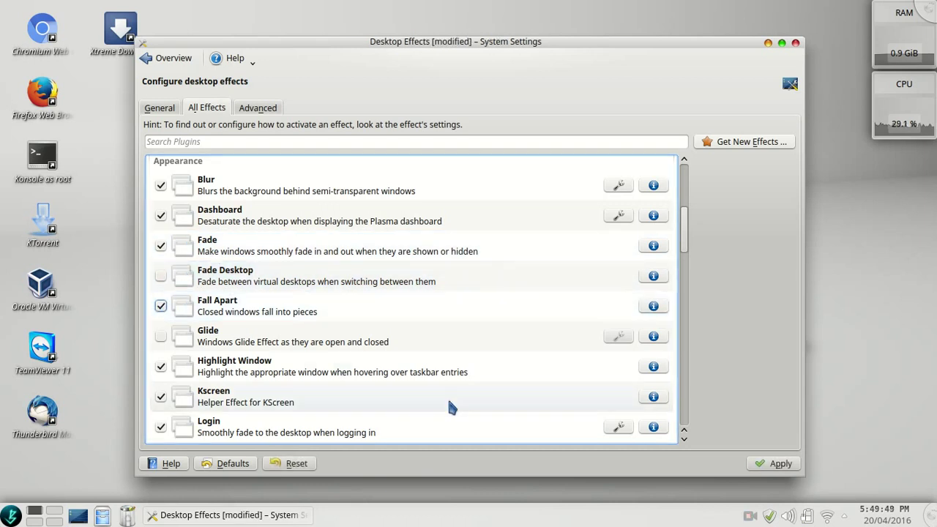
left_click(781, 467)
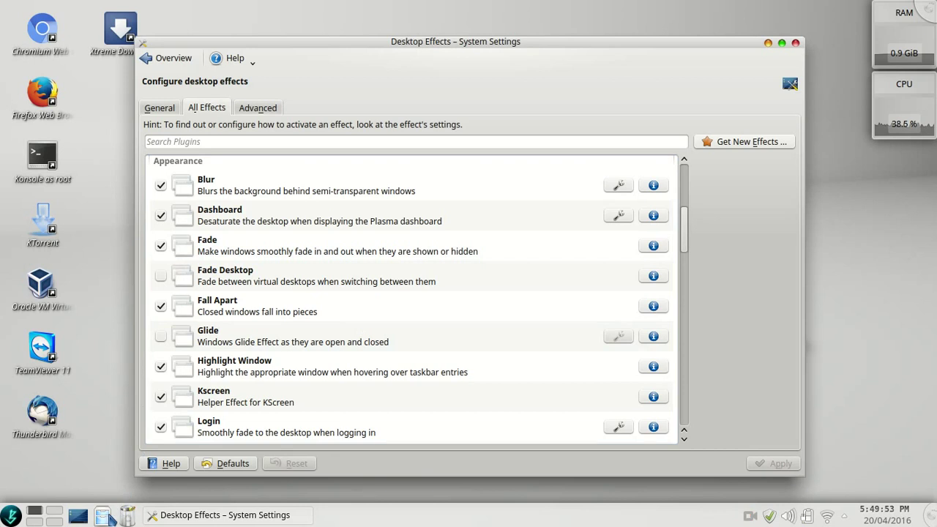
left_click(105, 516)
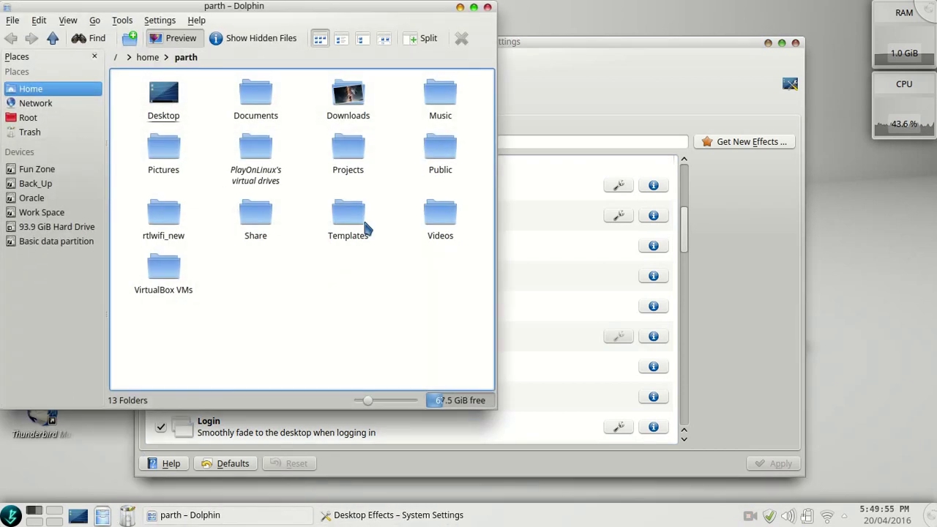
left_click(488, 8)
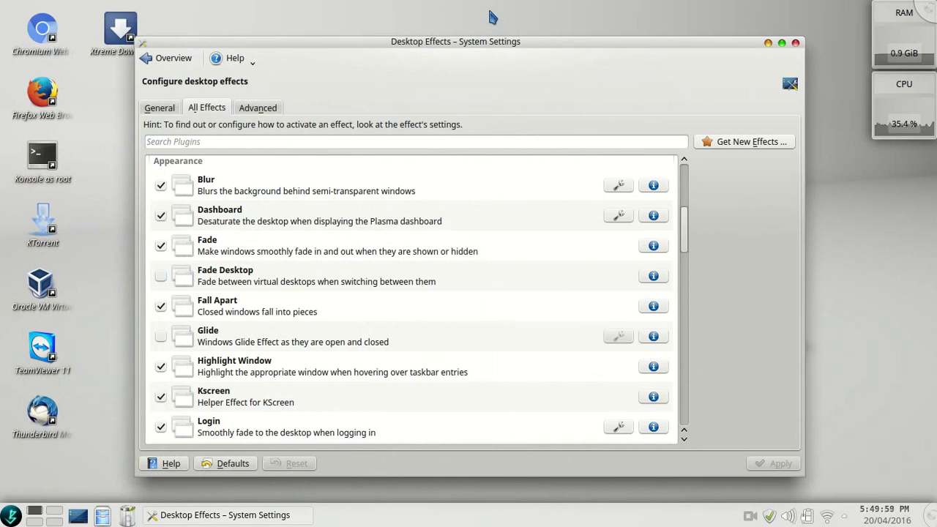
left_click(161, 307)
left_click(780, 464)
key("alt+Tab")
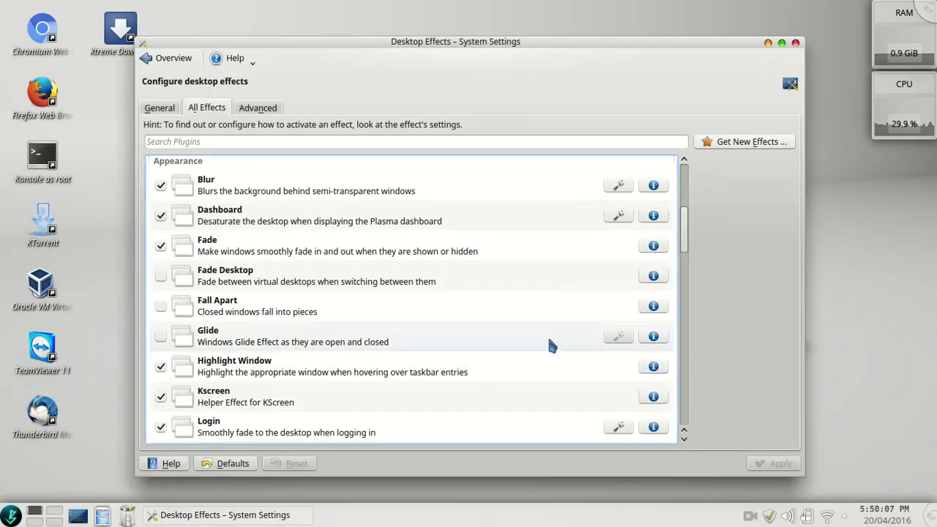
Step: Relaunch Dolphin and start Software Manager, dismissing its password prompt
left_click(105, 518)
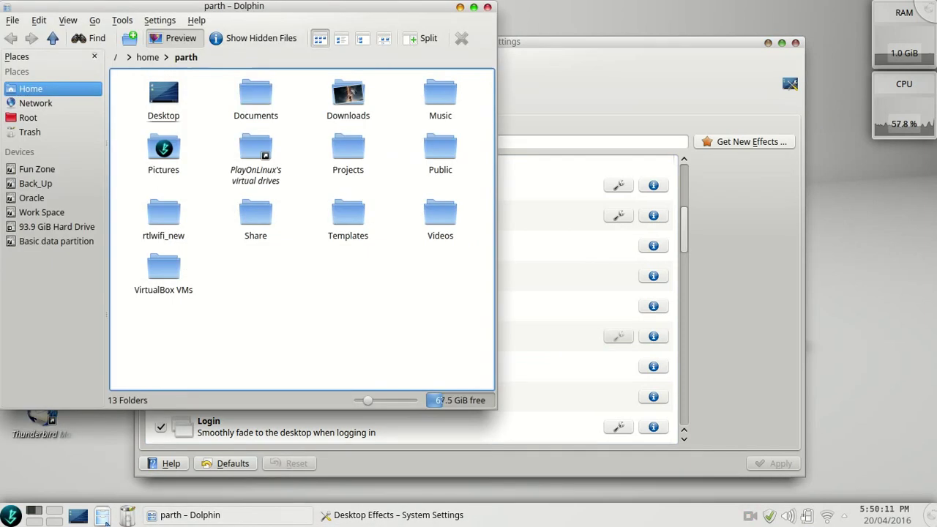
left_click(11, 516)
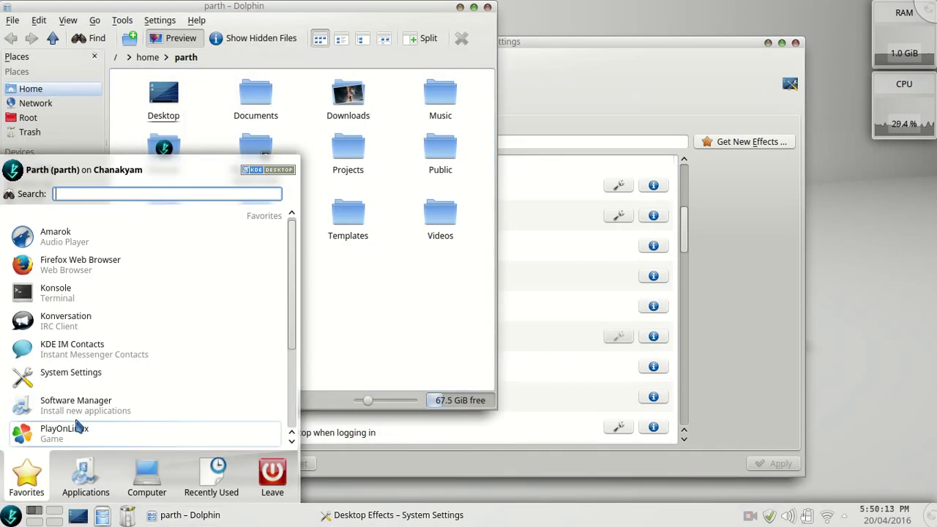
left_click(82, 410)
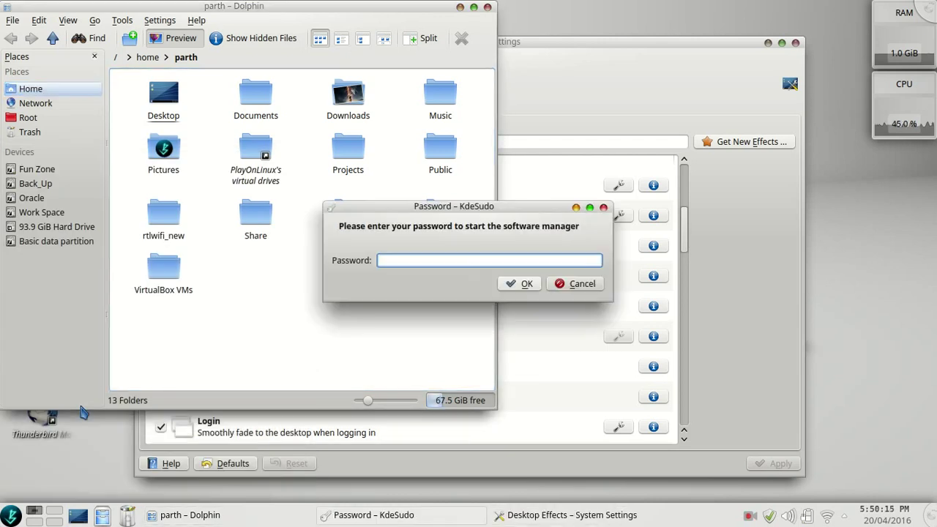
key("Escape")
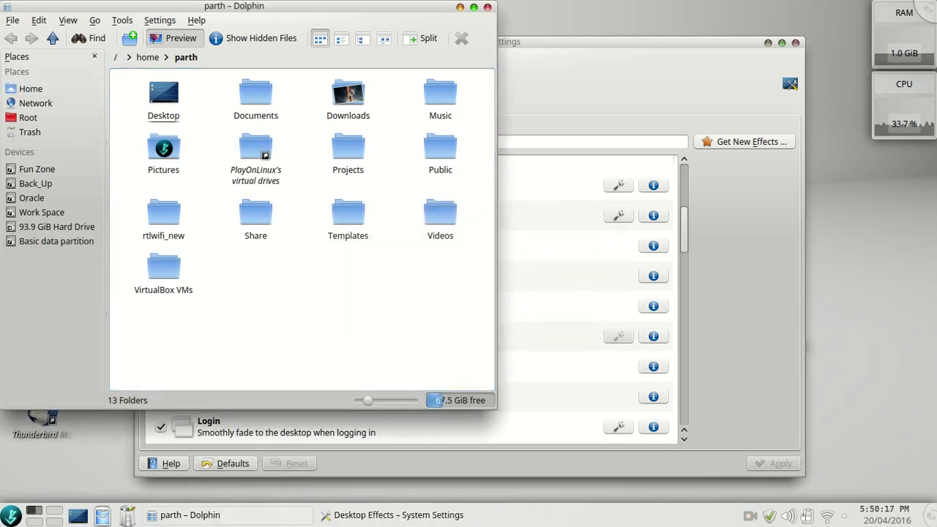
Step: Launch Konsole and cycle through the open windows in the Alt+Tab cover switcher
key("alt+F1")
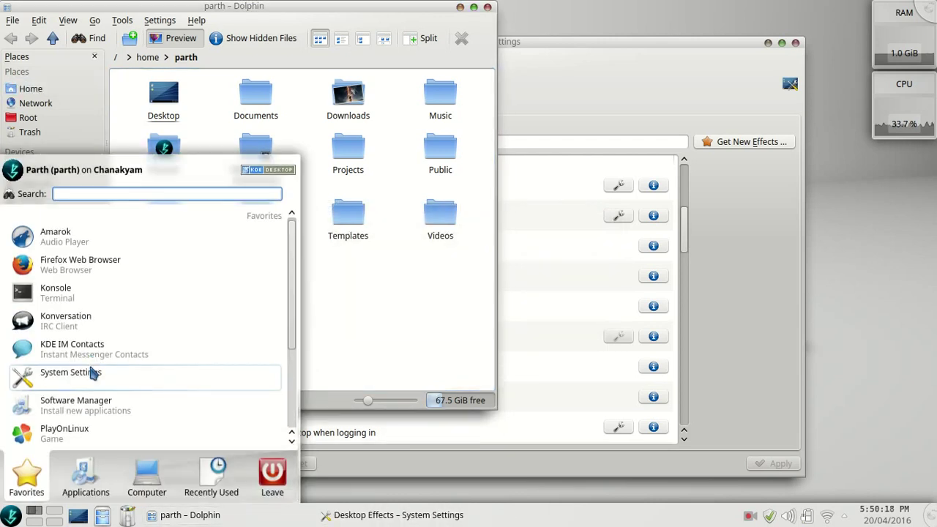
left_click(92, 297)
key("alt+Tab")
key("alt+Tab")
key("alt+Tab")
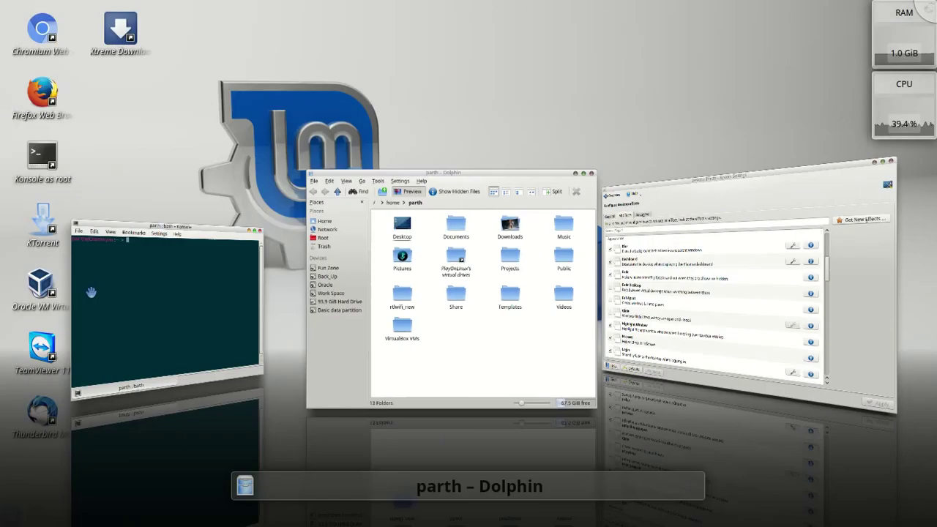
key("alt+Tab")
key("alt+Tab")
key("alt+Tab")
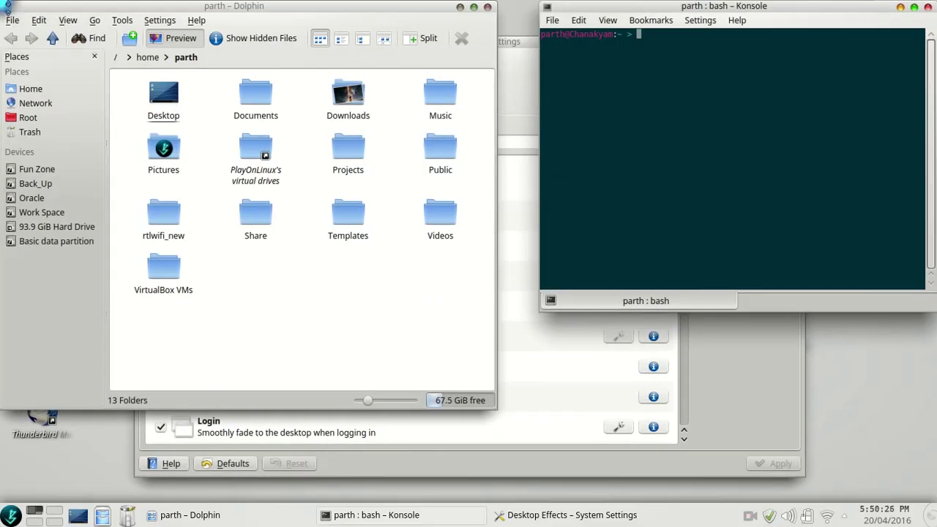
Step: Close the Dolphin window and bring the Desktop Effects settings back to the front
left_click(7, 7)
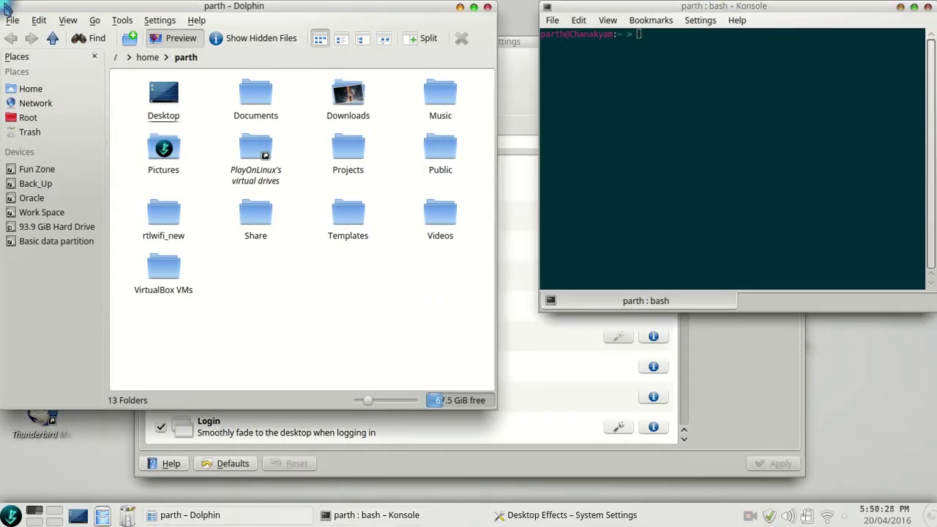
double_click(6, 7)
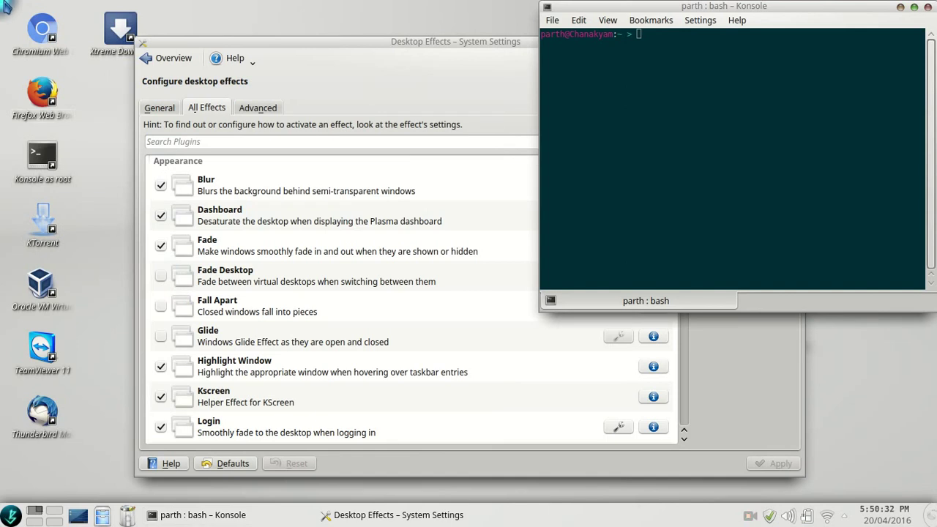
mouse_move(3, 6)
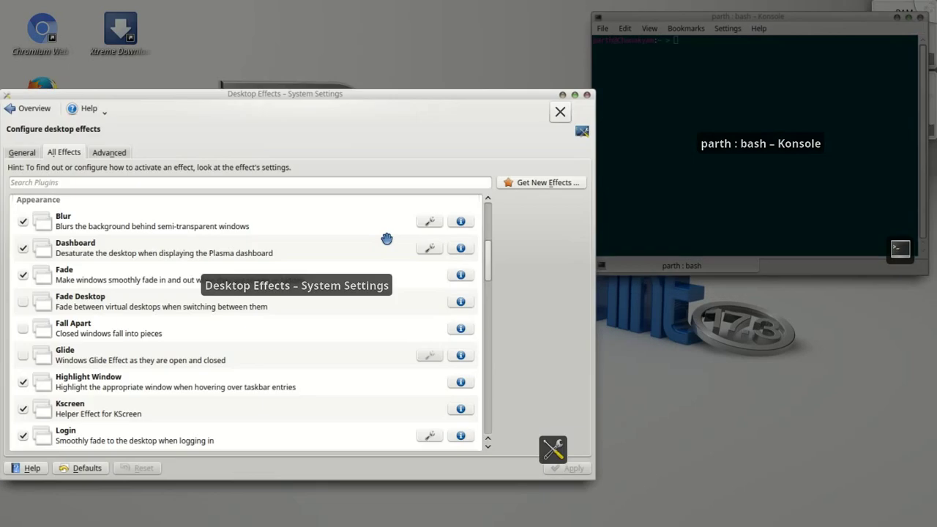
left_click(387, 238)
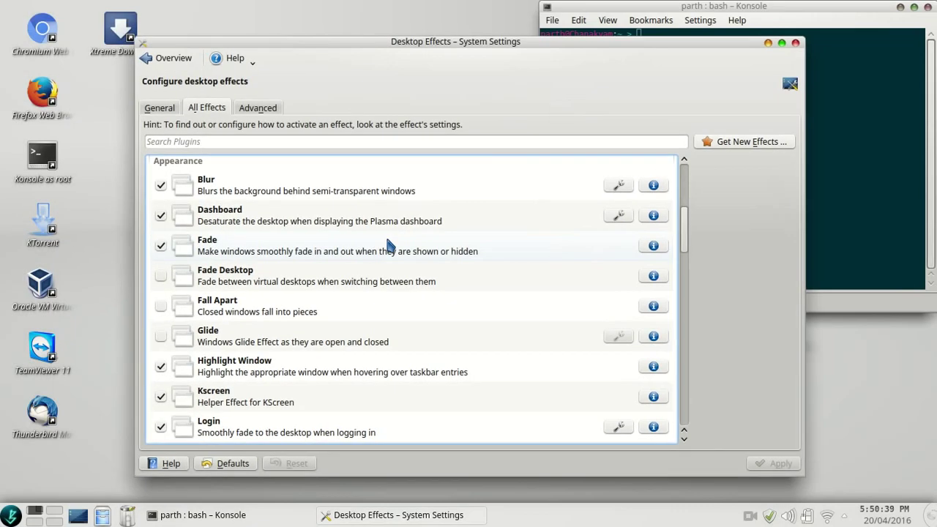
left_click(805, 20)
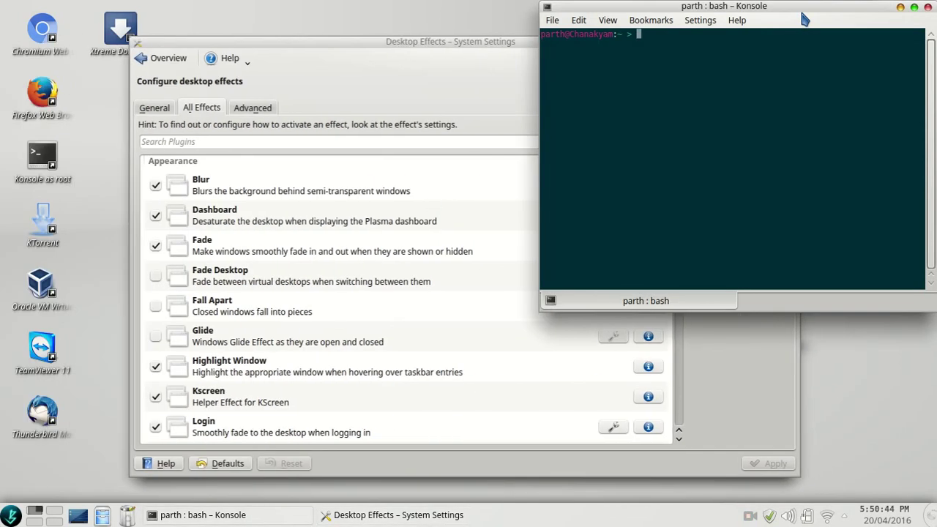
left_click(432, 66)
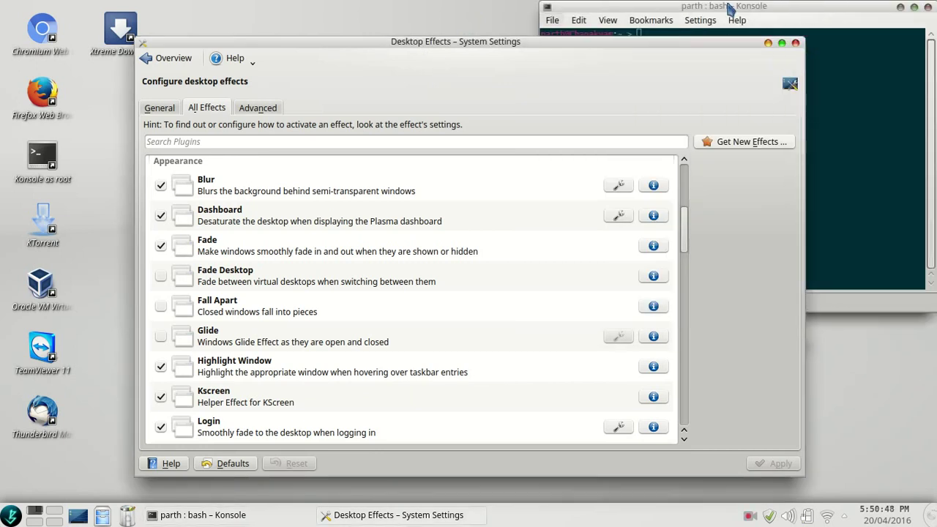
Step: Drag Konsole toward the screen centre to show the wobble, then close it
left_click(795, 42)
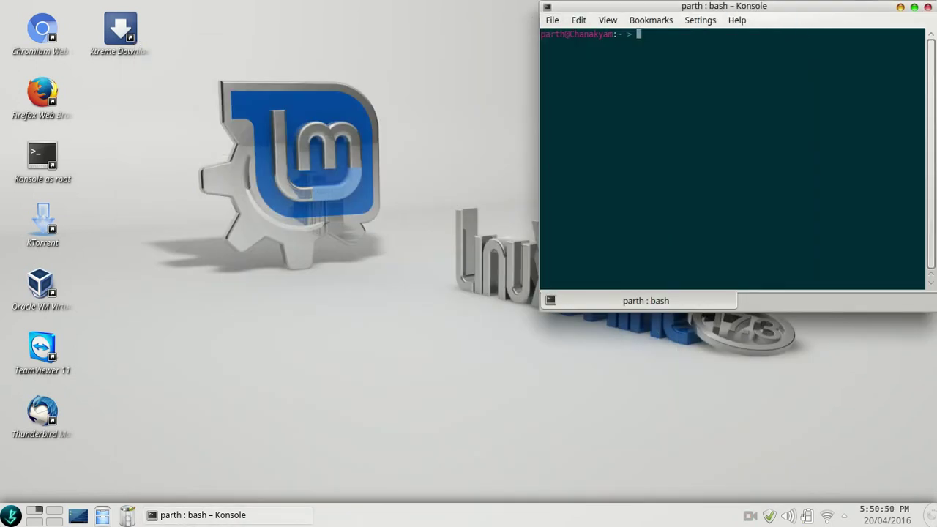
left_click_drag(761, 6, 410, 205)
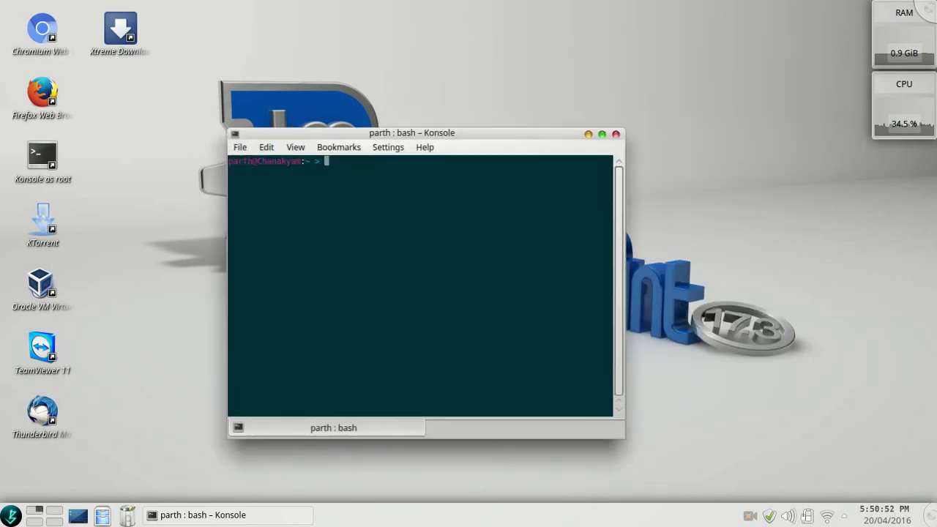
left_click(615, 133)
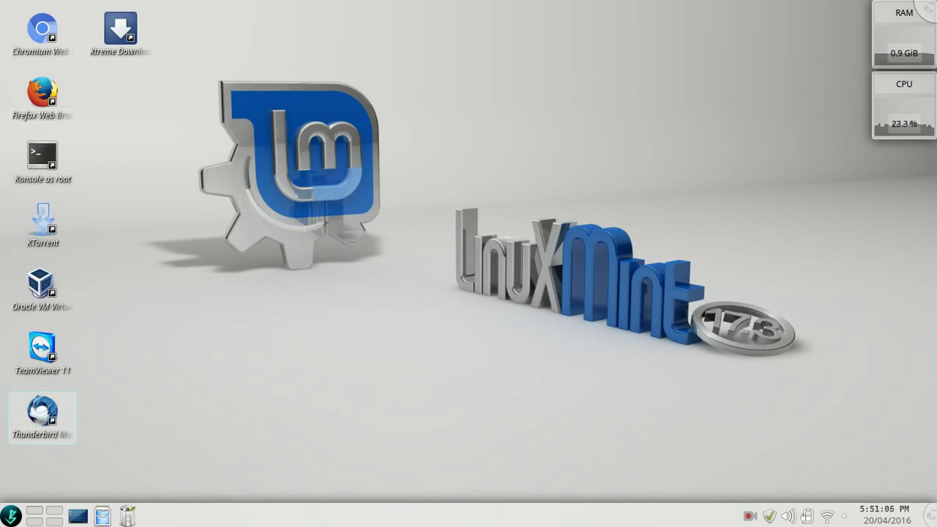
Step: Start Software Manager from Kickoff and submit the administrator password
left_click(11, 515)
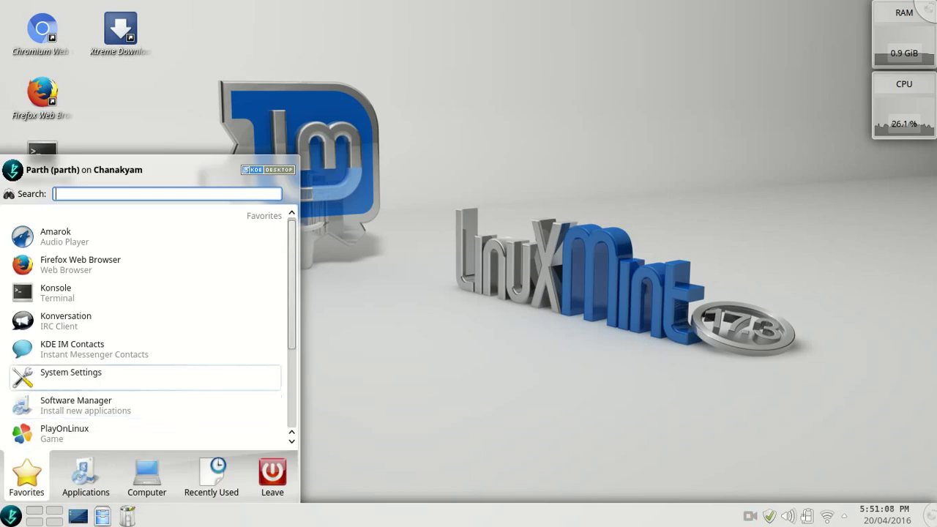
left_click(106, 407)
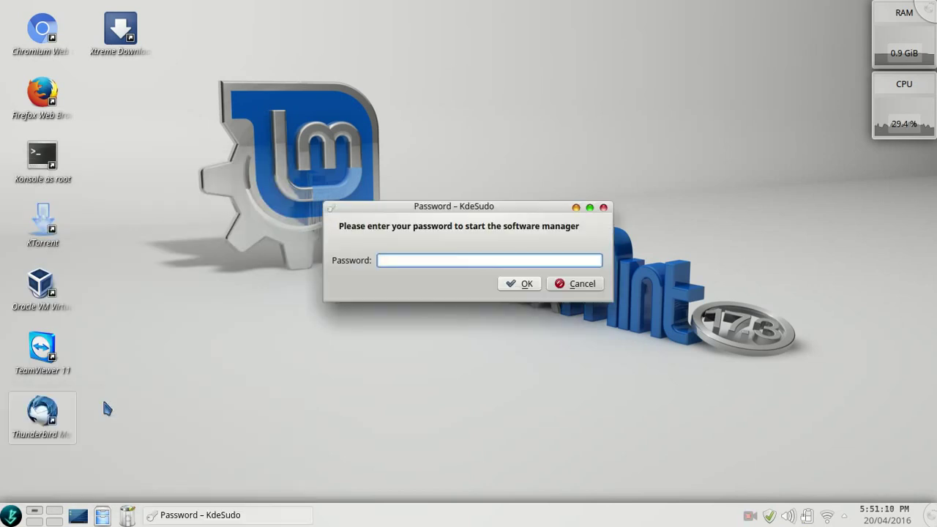
key("Return")
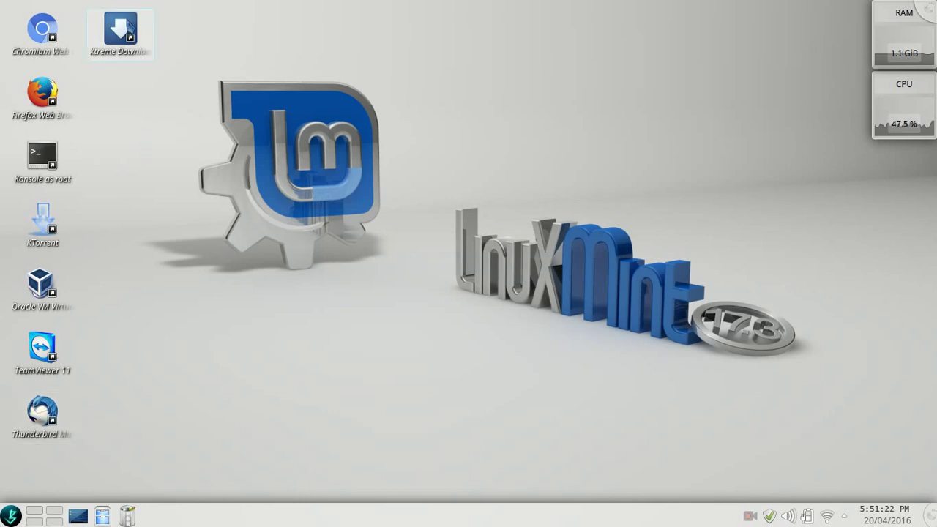
Step: Launch Xtreme Download Manager, open and cancel its YouTube grabber, close it, and start Chromium
left_click(128, 27)
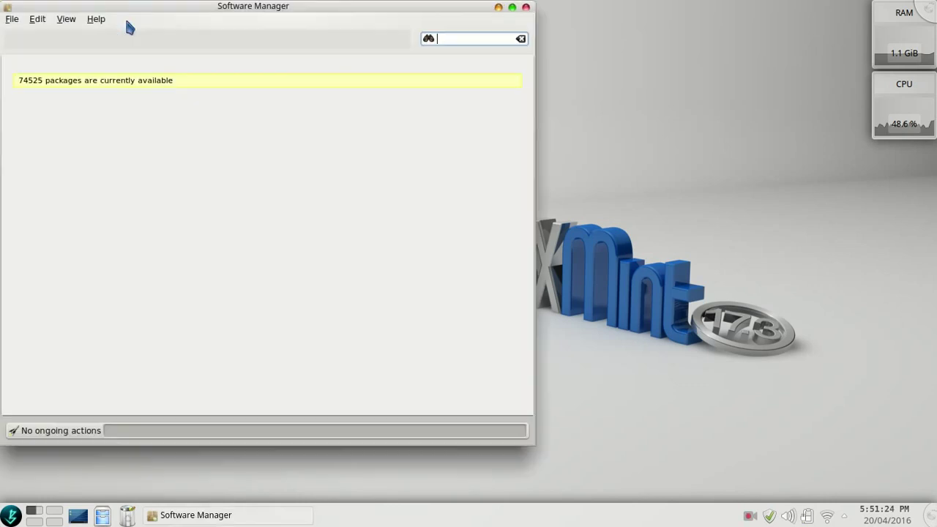
left_click_drag(181, 10, 484, 35)
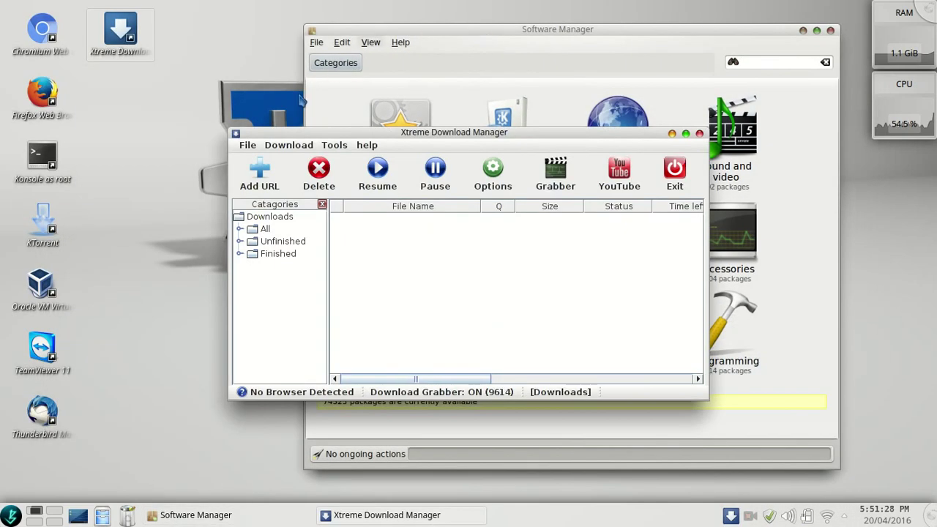
left_click_drag(414, 139, 280, 124)
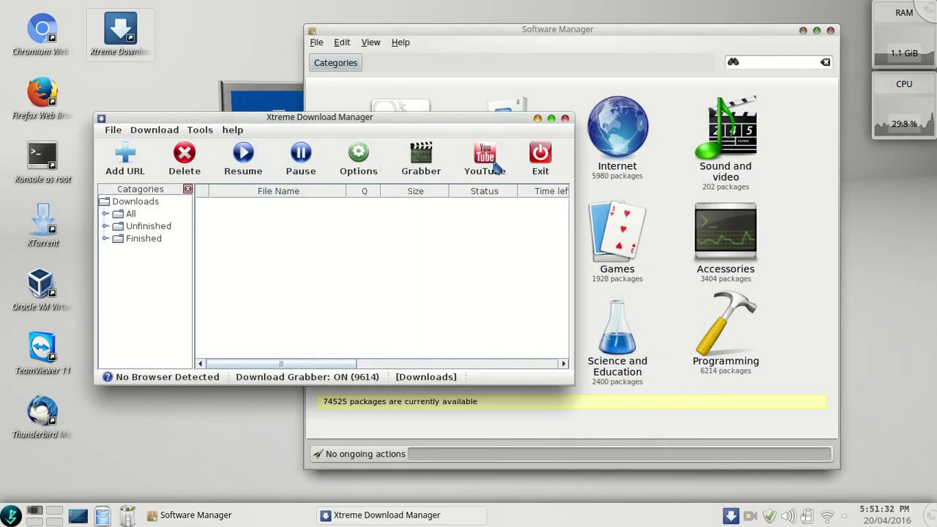
left_click(494, 162)
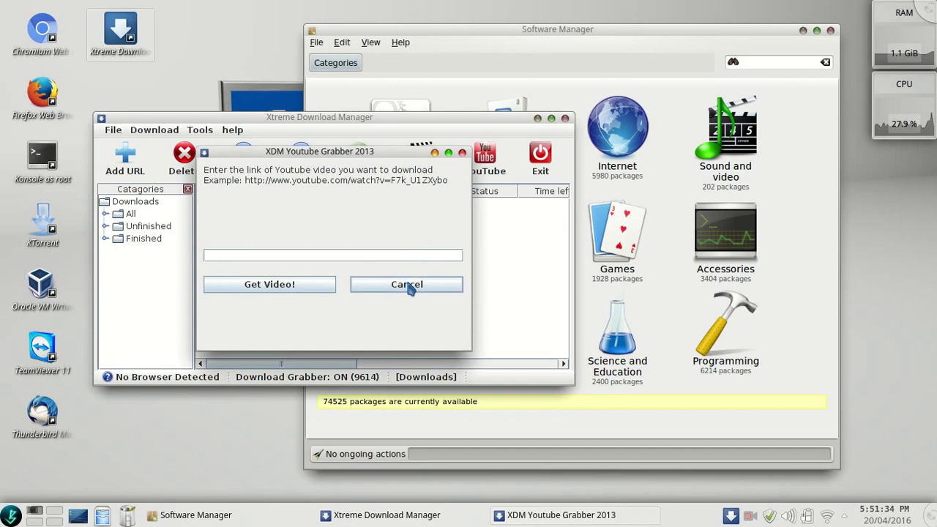
left_click(407, 286)
left_click(565, 118)
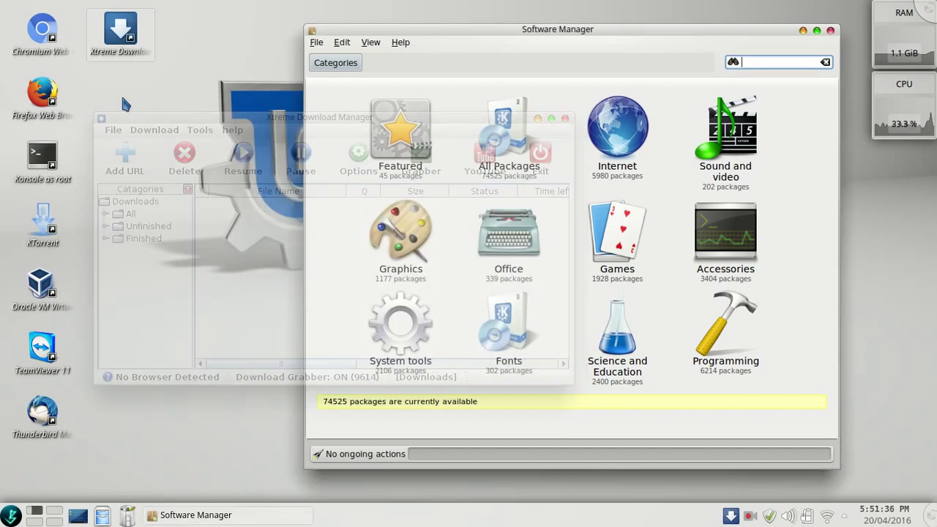
left_click(42, 31)
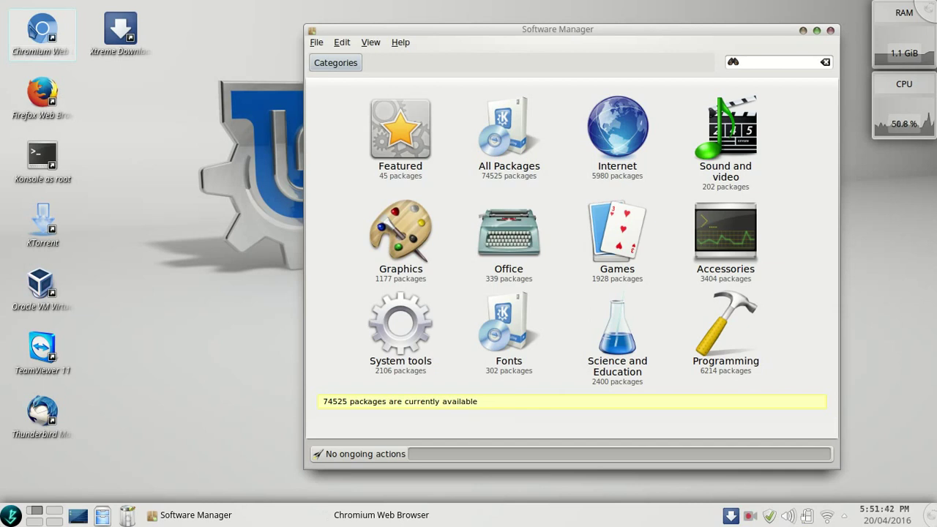
Step: Close Software Manager, restore the maximized Chromium window, then close Chromium
left_click(831, 32)
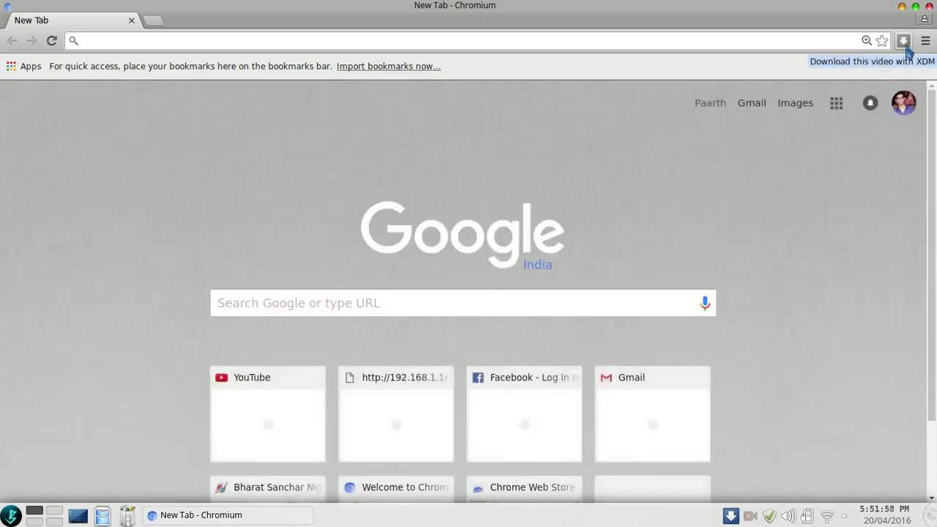
double_click(873, 10)
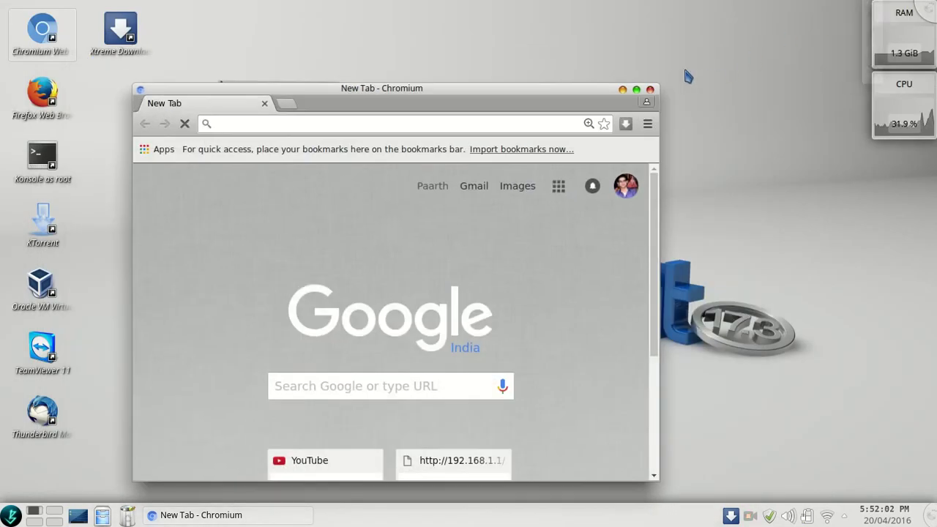
left_click(650, 90)
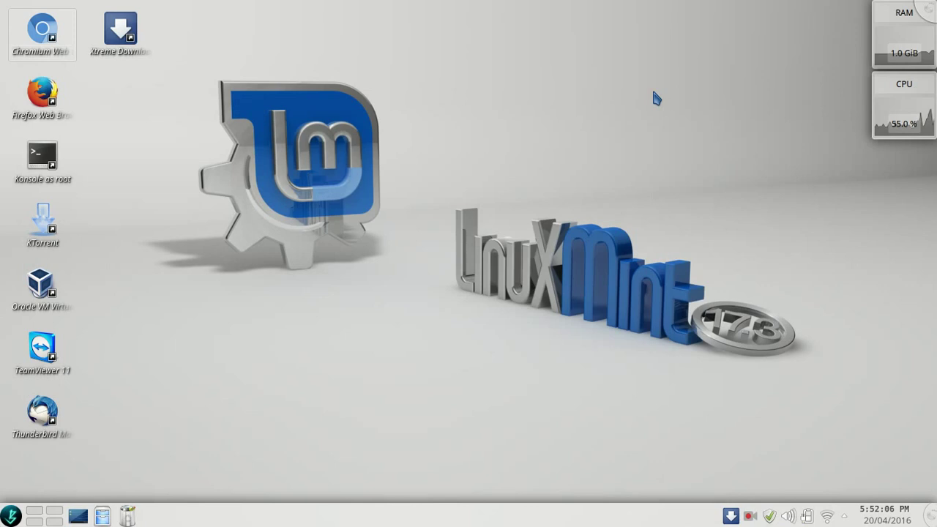
Step: In Desktop Settings, keep the Image wallpaper type and apply the thor_2_the_dark_world picture
right_click(530, 130)
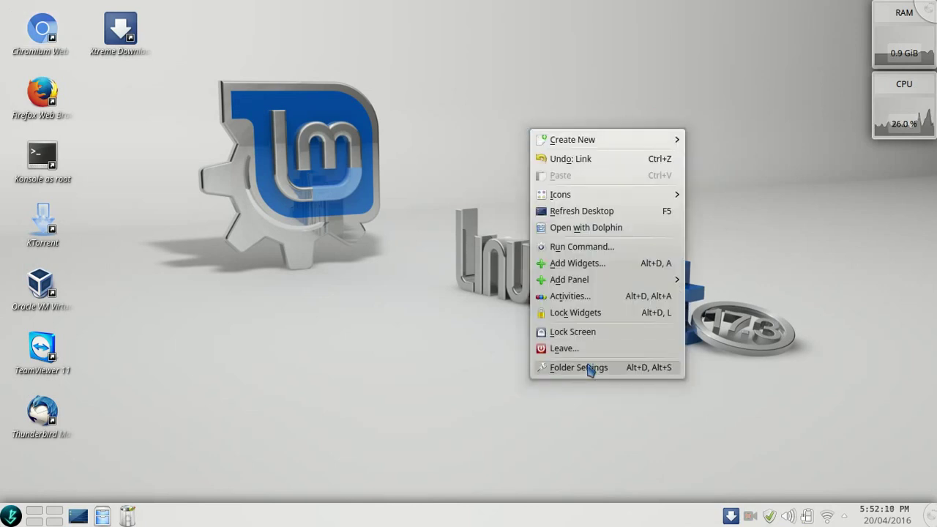
key("alt+d")
key("alt+s")
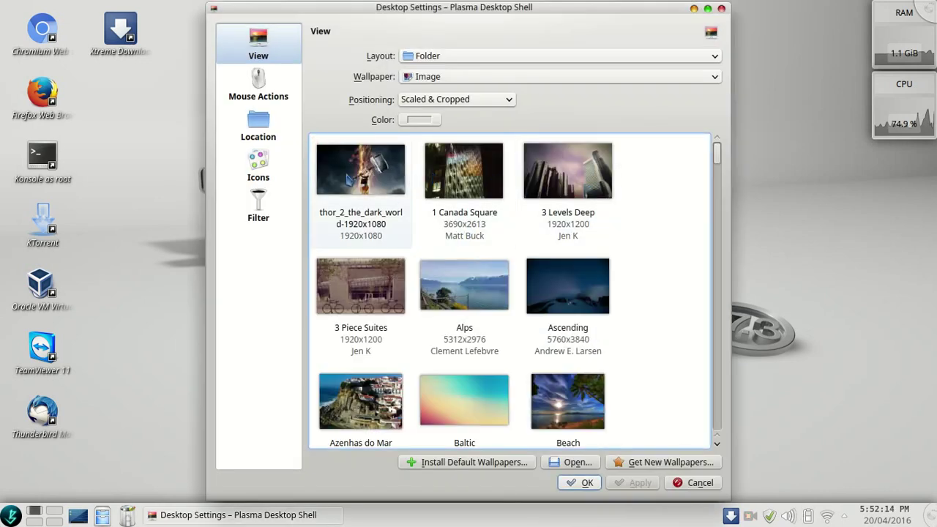
left_click(479, 78)
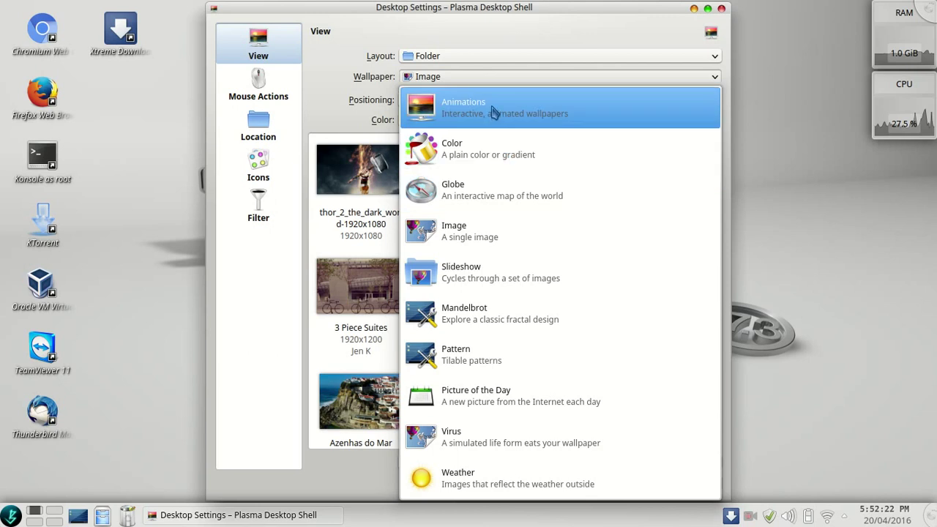
left_click(468, 224)
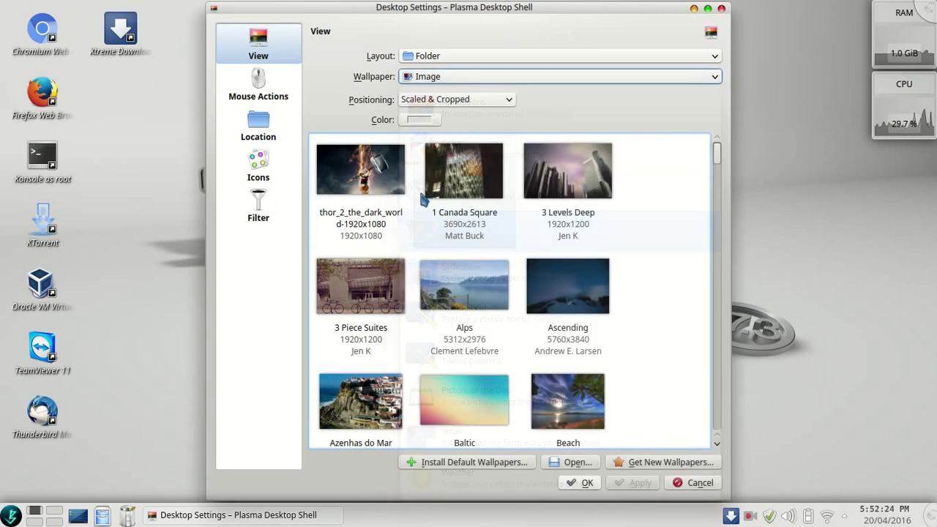
left_click(403, 196)
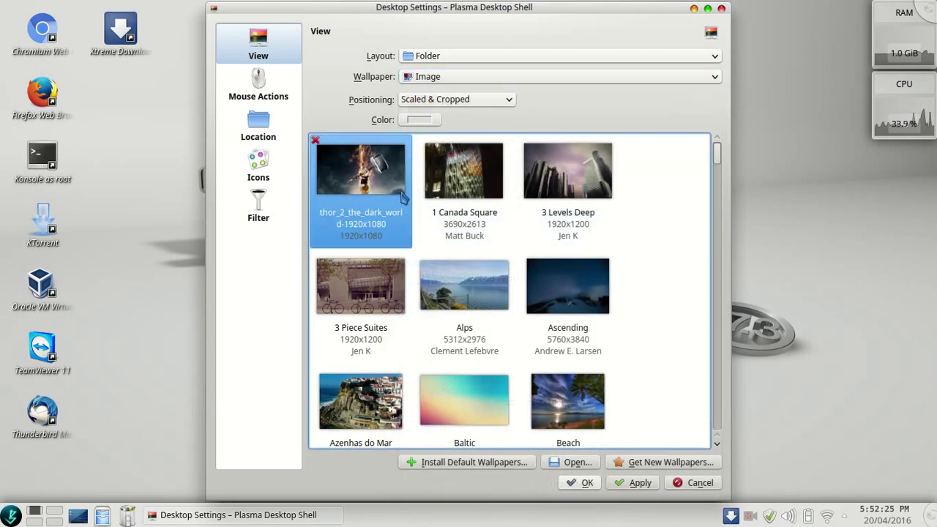
left_click(637, 482)
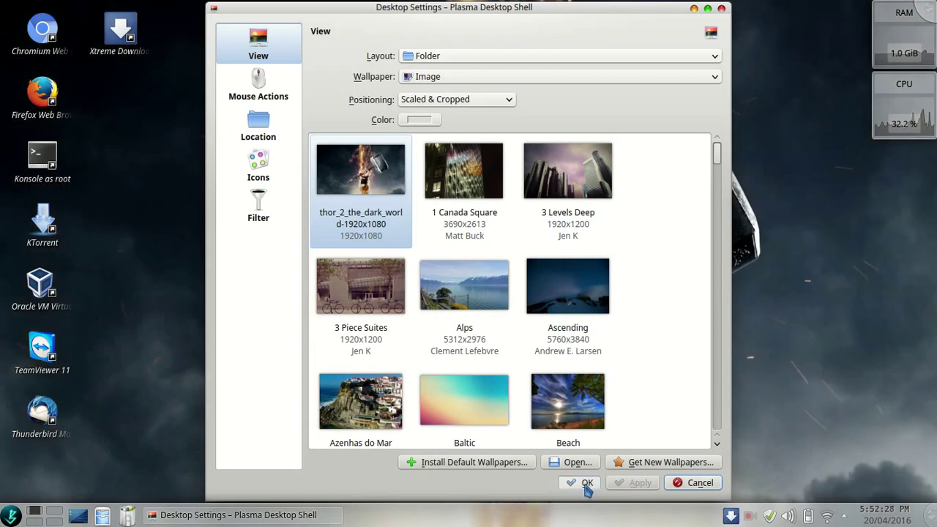